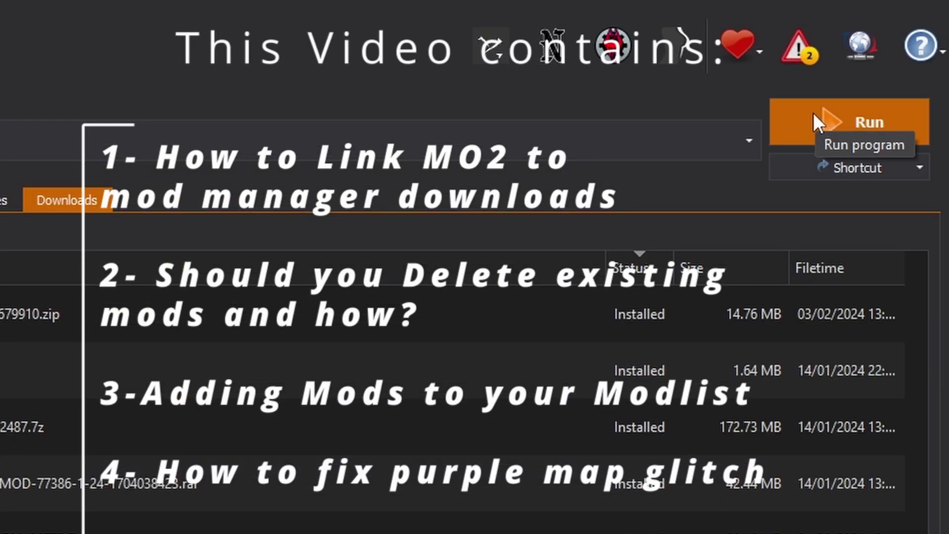
Step: Launch the selected Nolvus executable through Mod Organizer 2 on the Nolvus Ascension profile
click(814, 113)
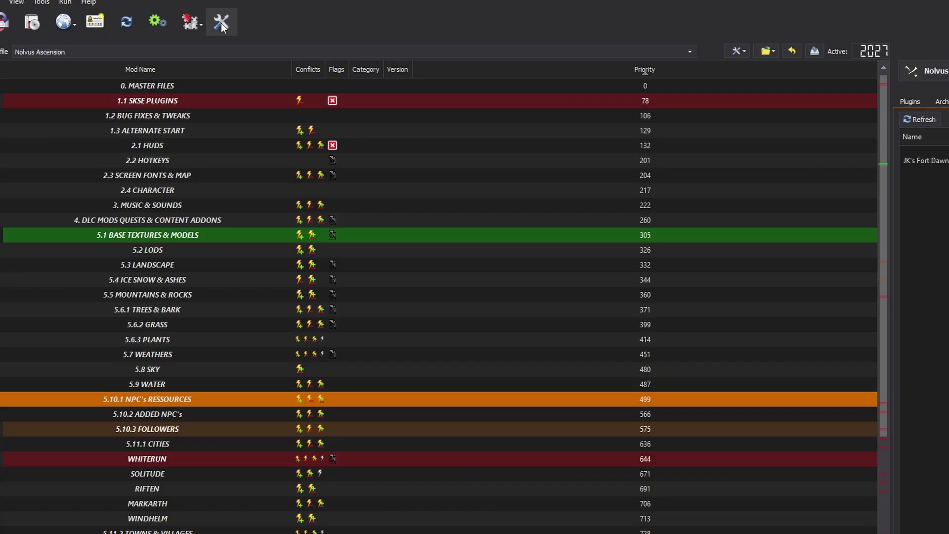
Step: In Settings, start the Connect to Nexus link on the Nexus tab
click(221, 27)
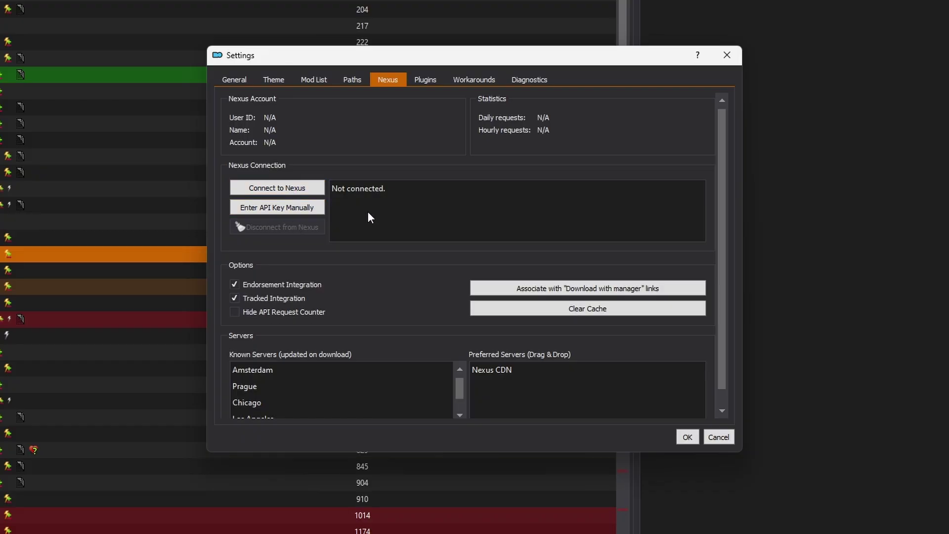
click(275, 190)
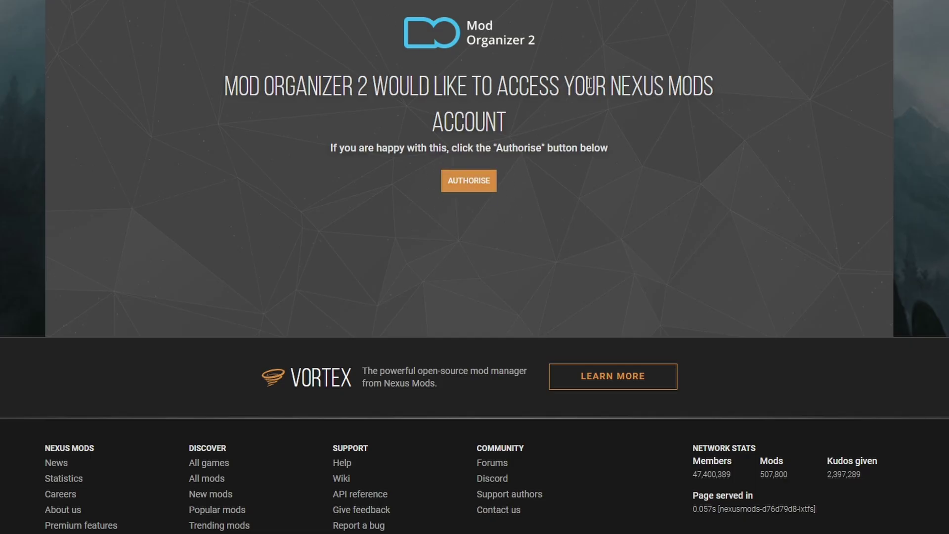
Step: Authorise Mod Organizer 2 on the Nexus Mods page and highlight the successful-login heading
click(473, 180)
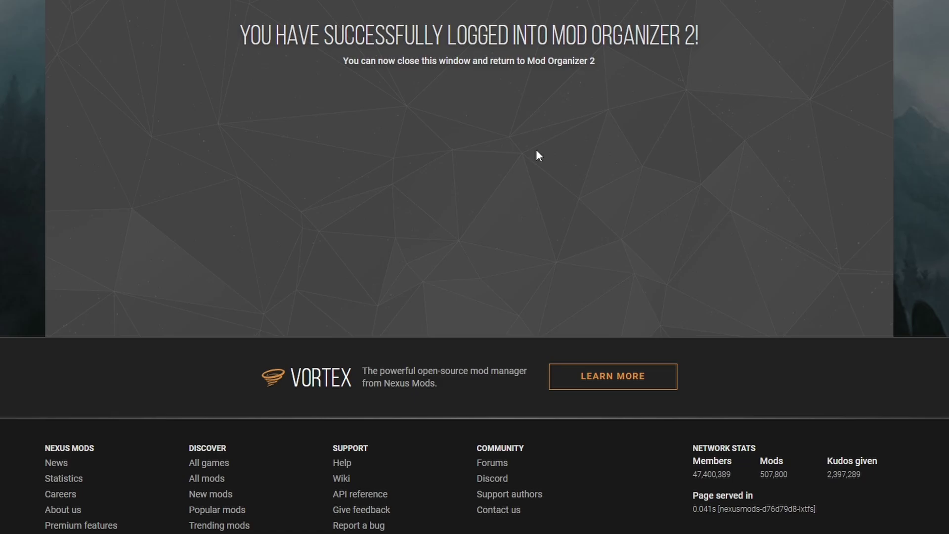
drag(251, 40, 700, 55)
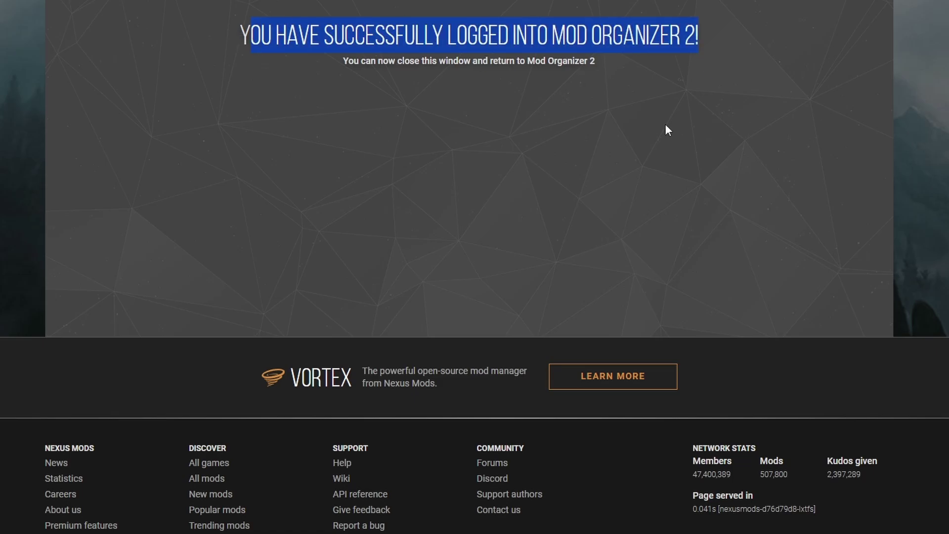
Step: Associate Nexus 'Download with manager' links with Mod Organizer 2 and save the settings
click(575, 126)
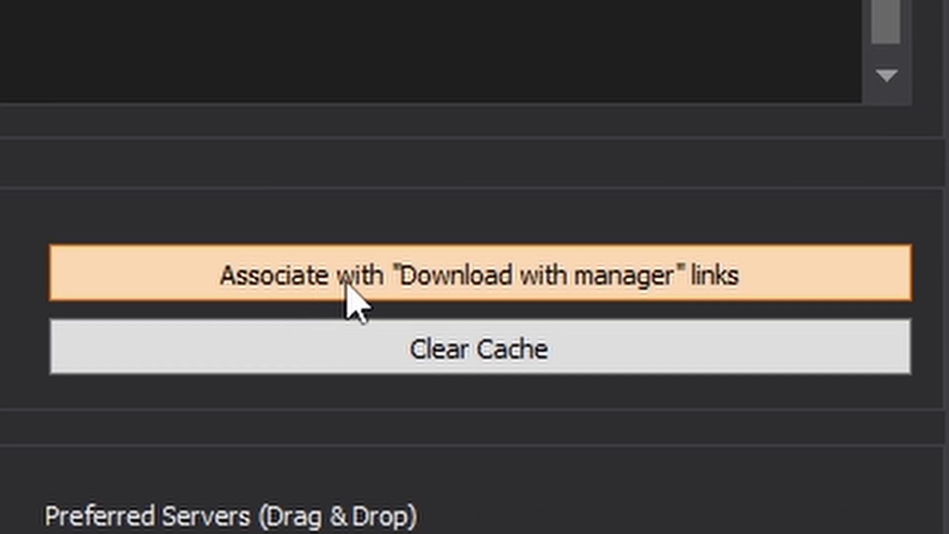
click(688, 264)
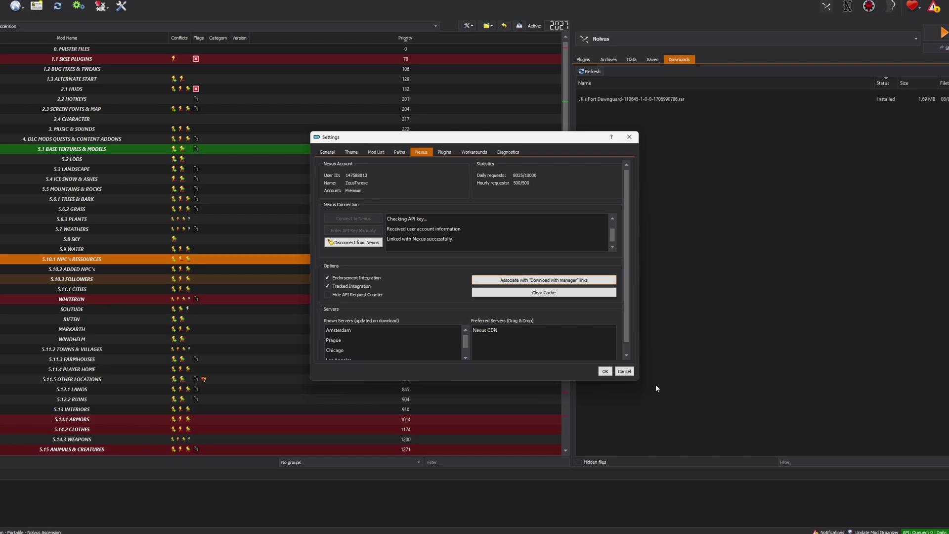
drag(337, 139, 330, 130)
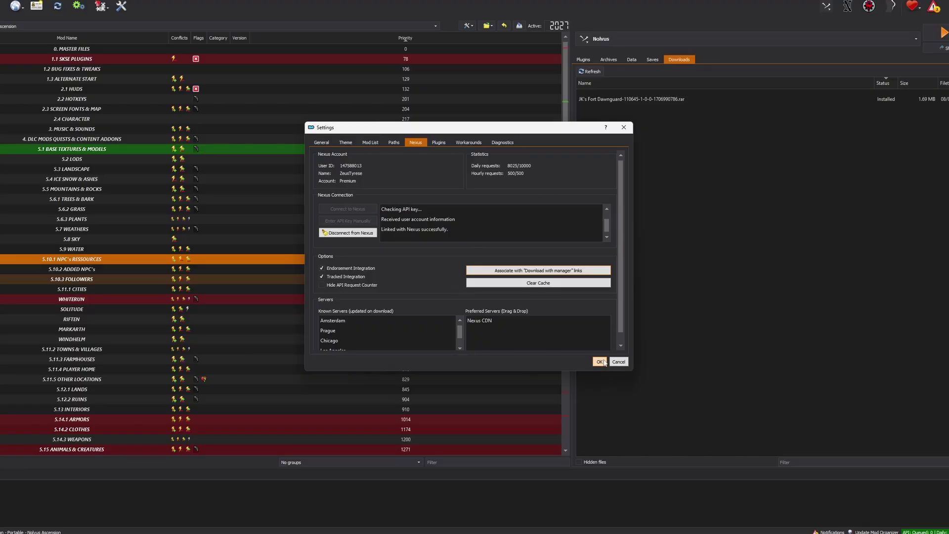
click(599, 361)
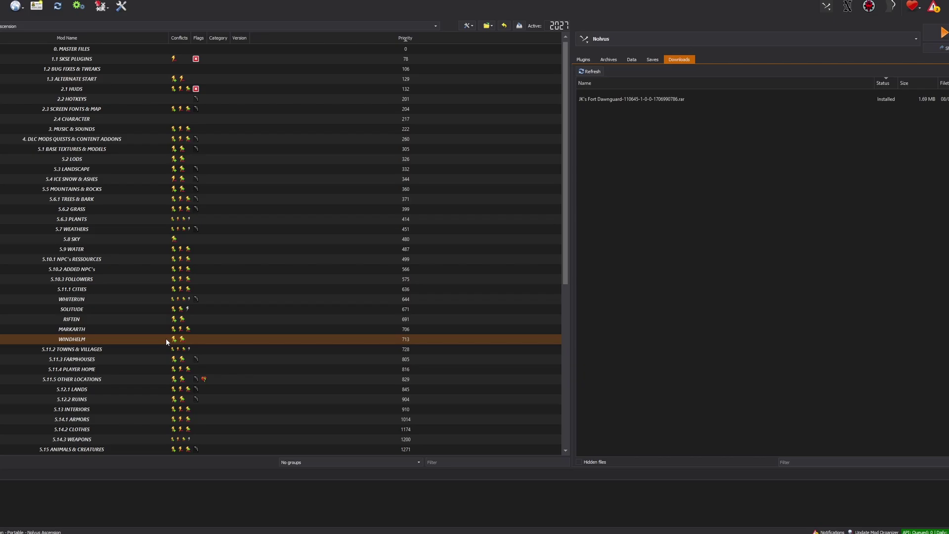
Step: Expand and collapse the 4. DLC MODS QUESTS & CONTENT ADDONS separator, then scroll the list
key(Right)
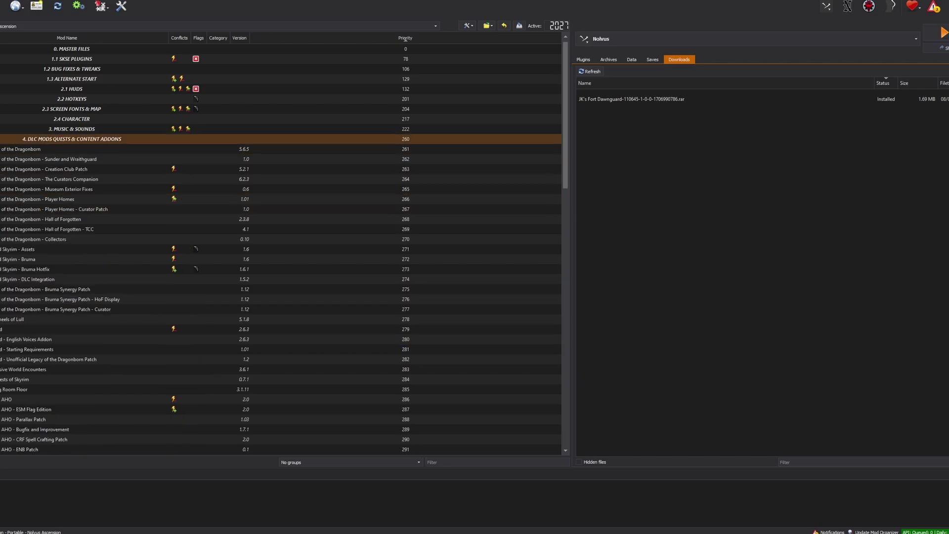
key(Left)
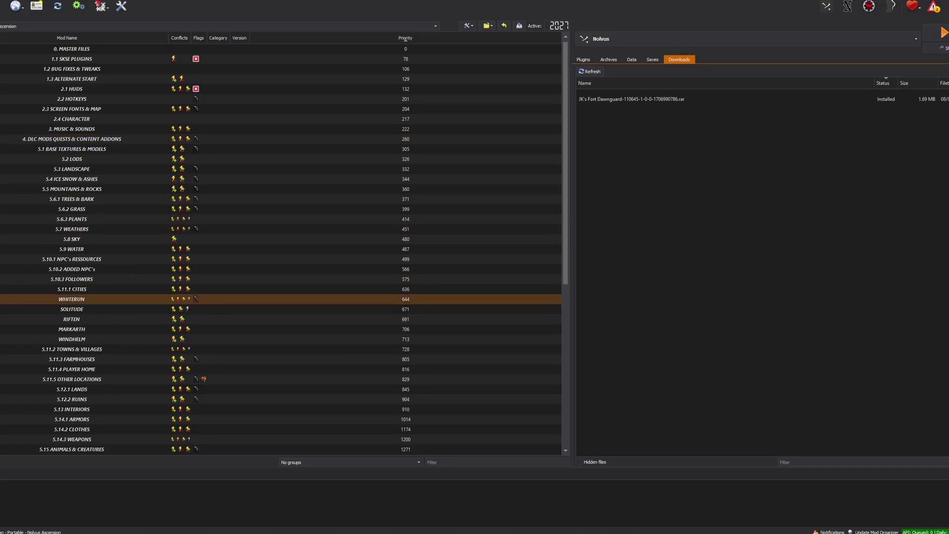
scroll(94, 257, down, 3)
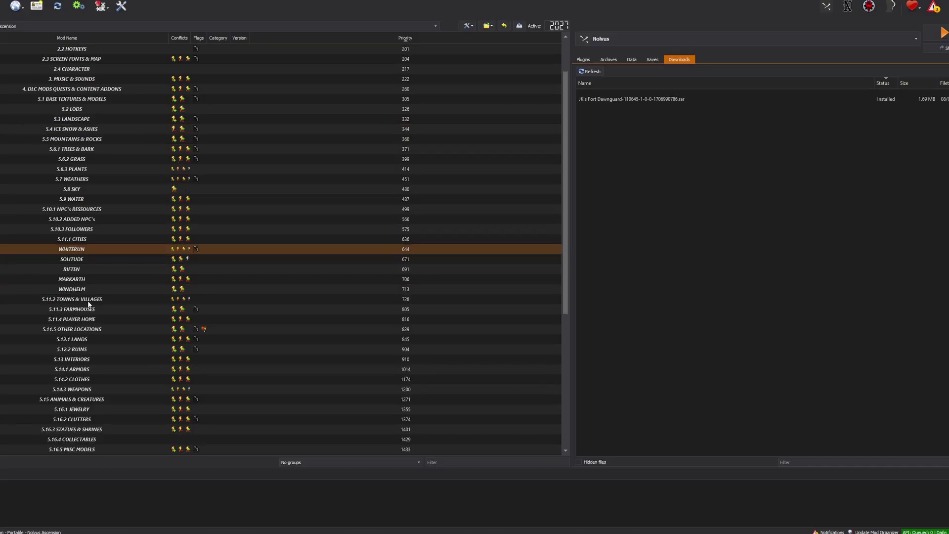
scroll(121, 368, down, 3)
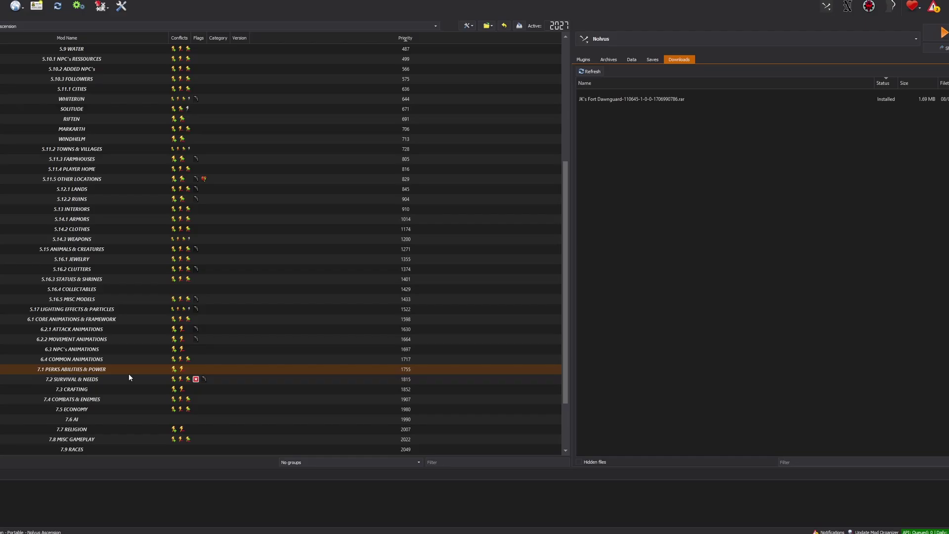
scroll(126, 378, down, 2)
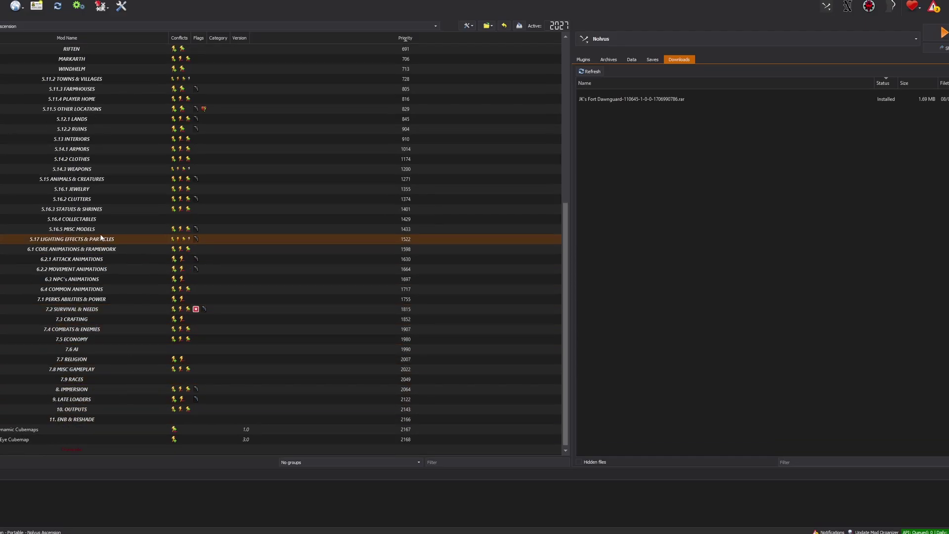
scroll(100, 238, up, 2)
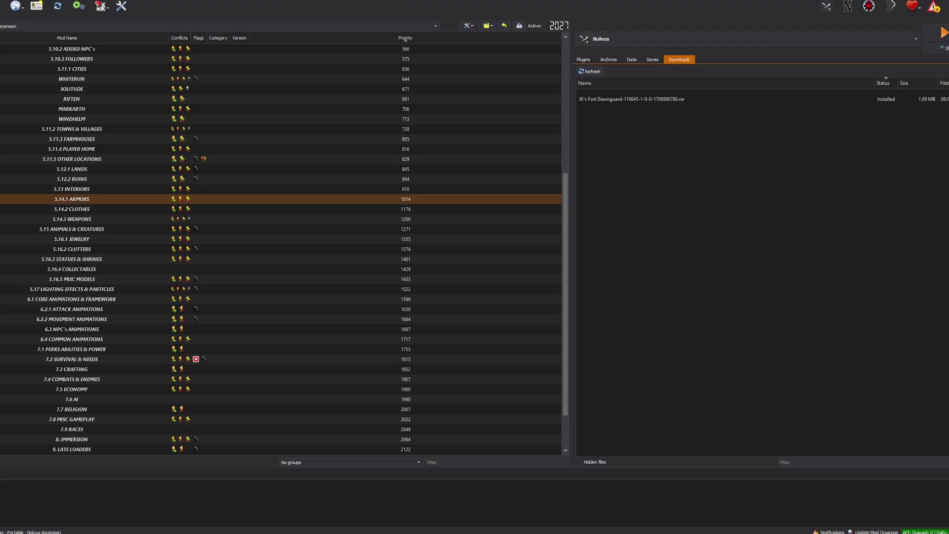
Step: Expand 5.14.1 ARMORS and inspect its mods, from HD Miraak [2K] down to 10. OUTPUTS
double_click(153, 199)
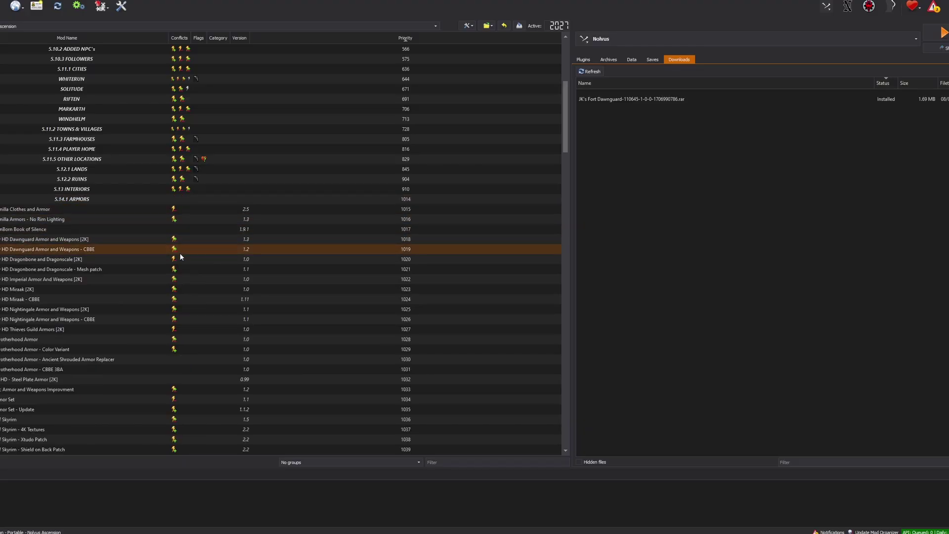
click(174, 291)
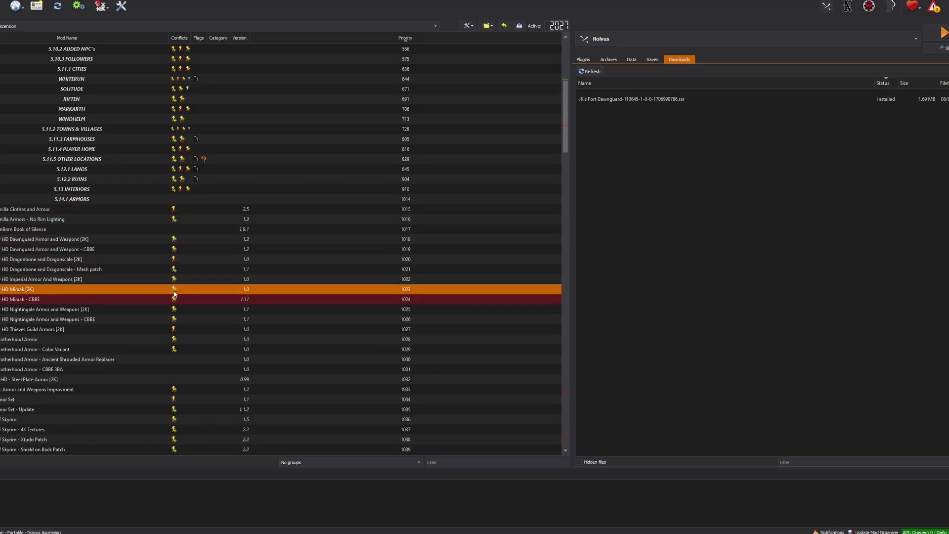
scroll(172, 309, down, 3)
click(174, 320)
scroll(174, 319, down, 2)
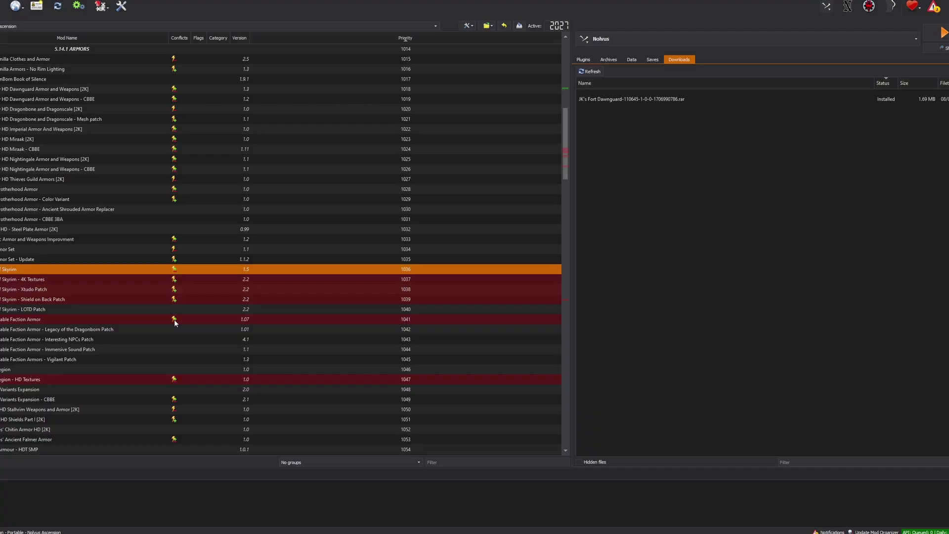
click(174, 401)
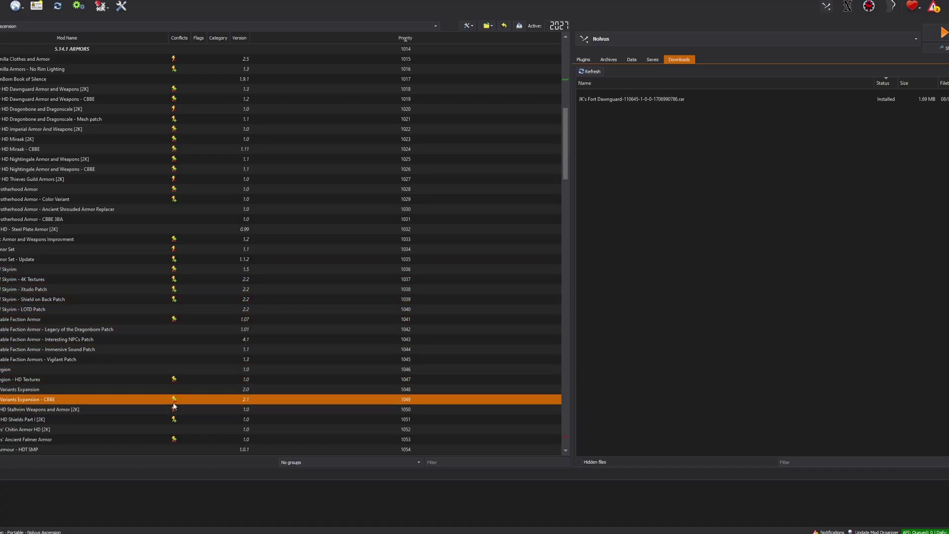
scroll(174, 406, down, 20)
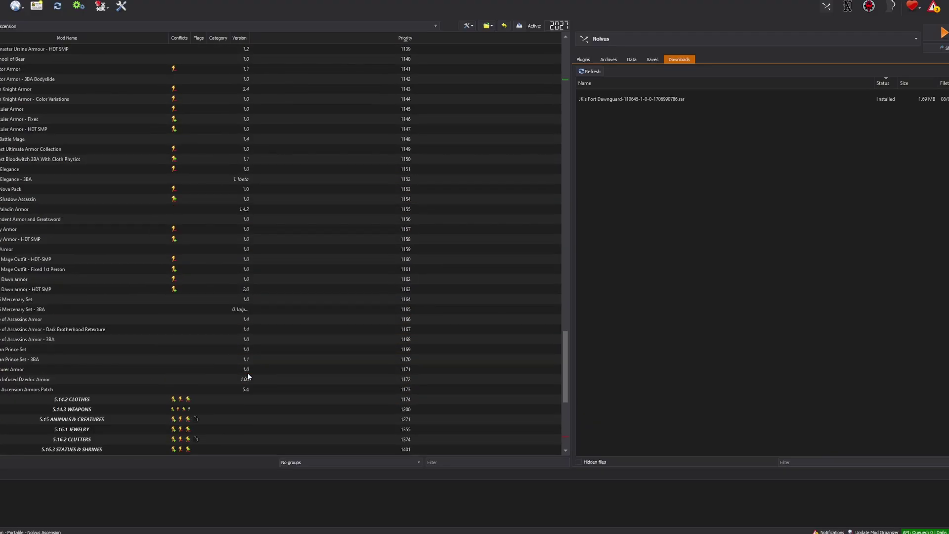
scroll(247, 377, down, 8)
click(241, 410)
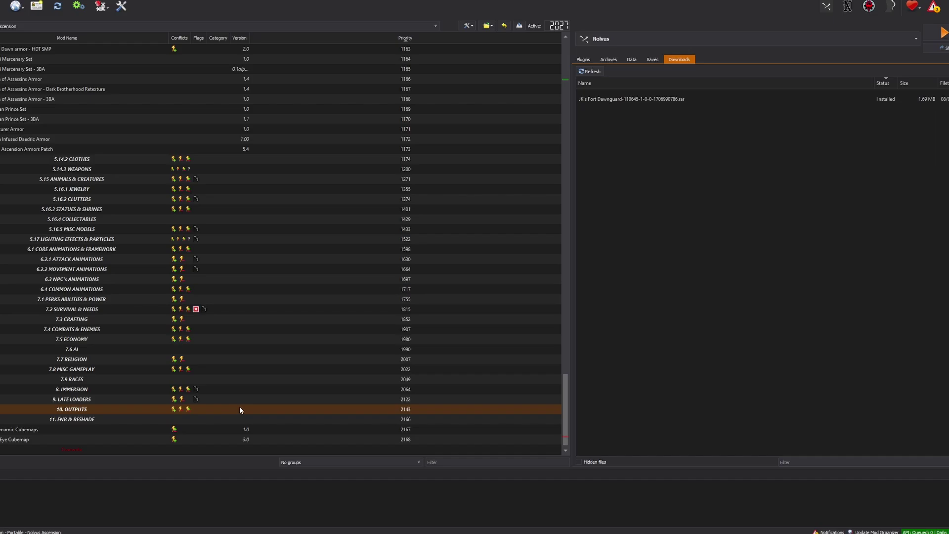
scroll(232, 398, up, 20)
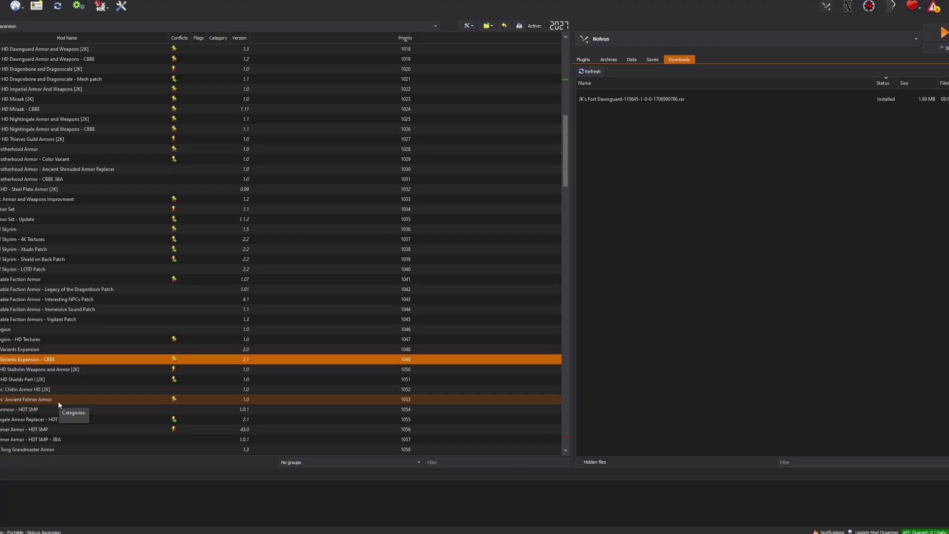
scroll(58, 401, up, 10)
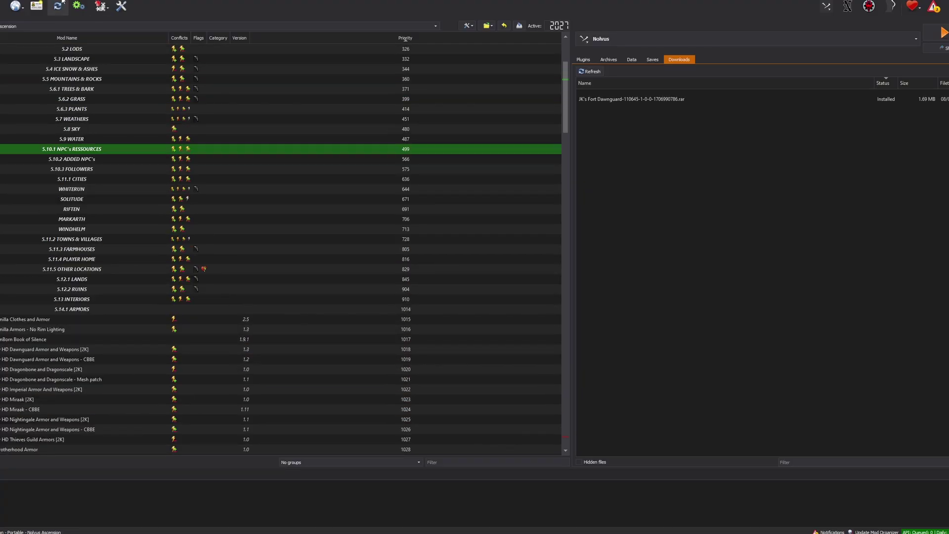
click(2, 2)
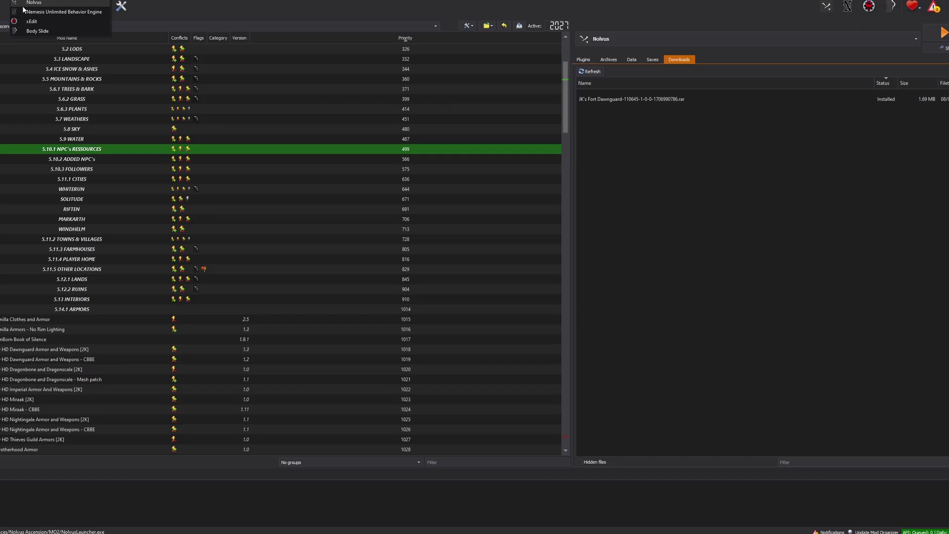
click(20, 12)
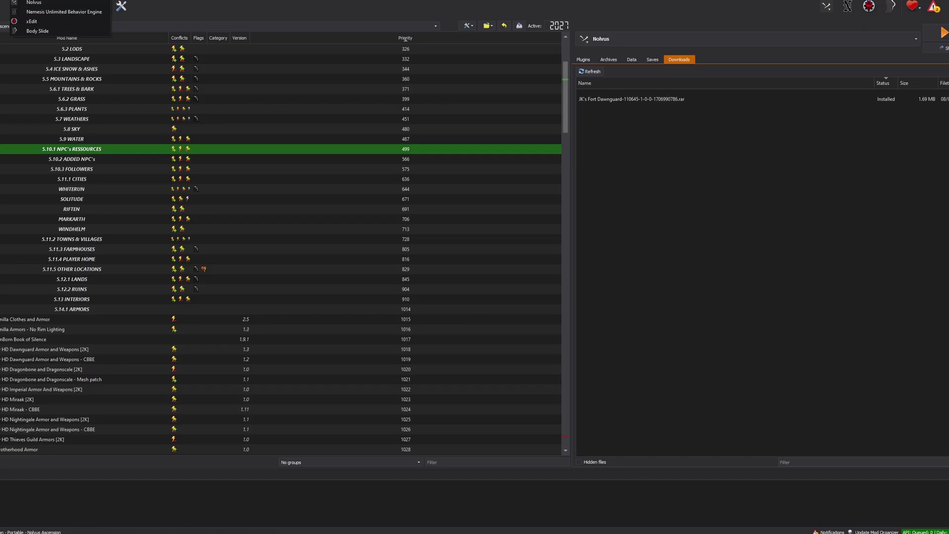
click(39, 21)
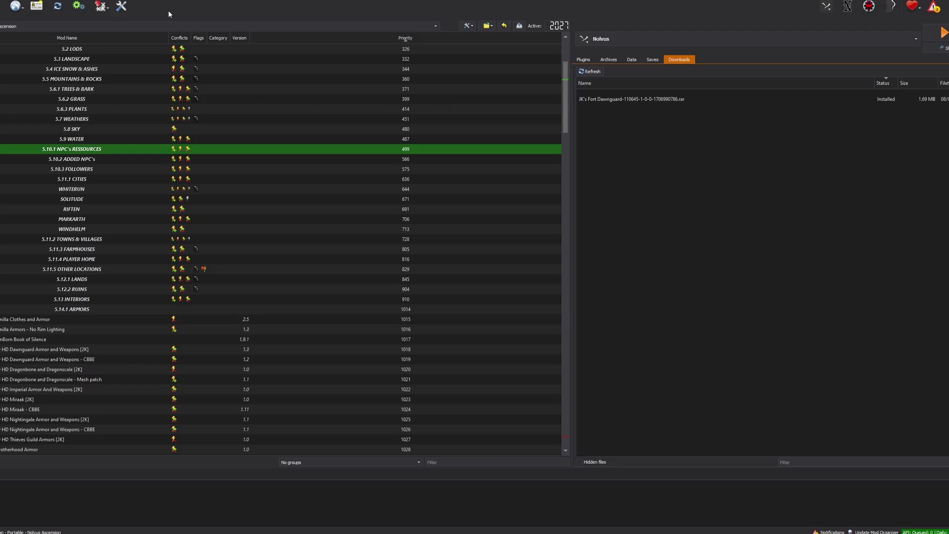
scroll(254, 189, up, 4)
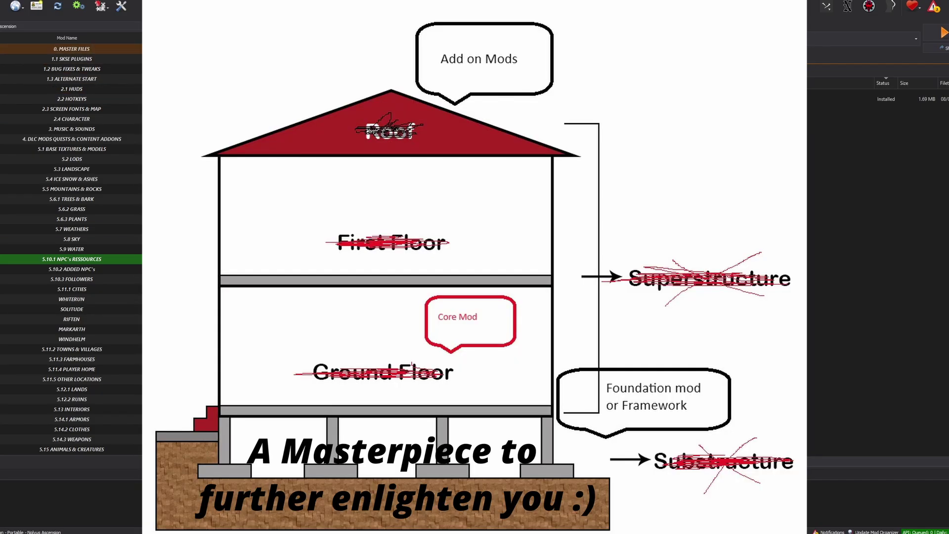
Step: Expand 1.1 SKSE PLUGINS and select one of its plugin mods at priorities 79–105
click(71, 59)
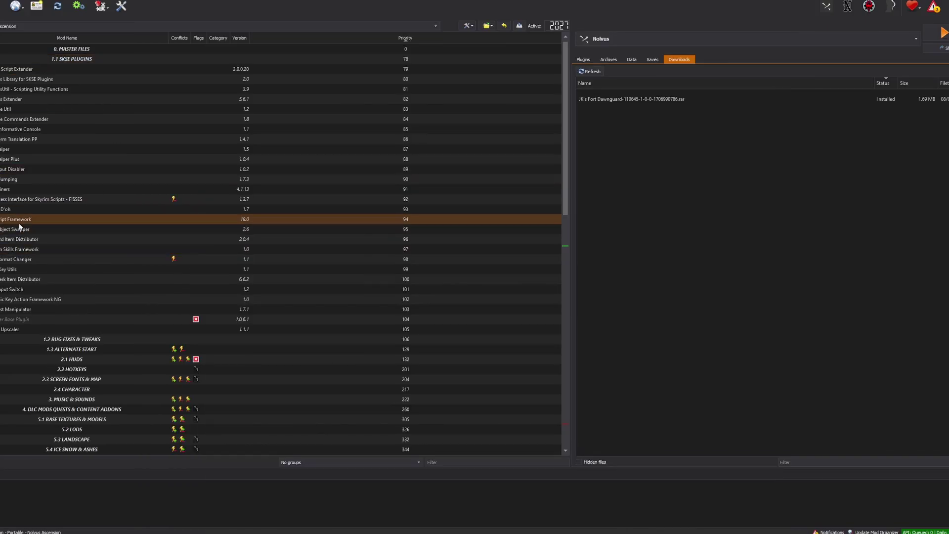
click(33, 231)
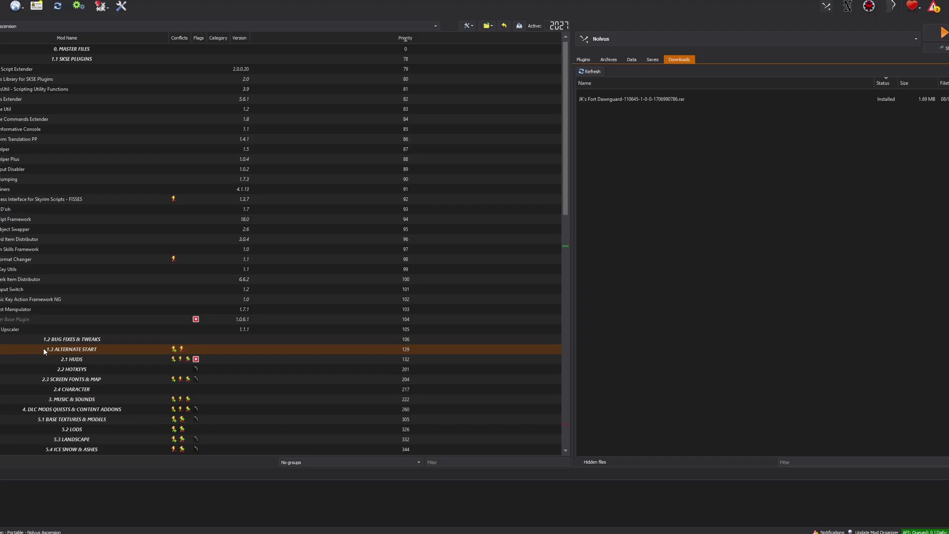
Step: Collapse 1.1 SKSE PLUGINS, read Wheeler's requirements, and open the dMenu page from there
click(44, 59)
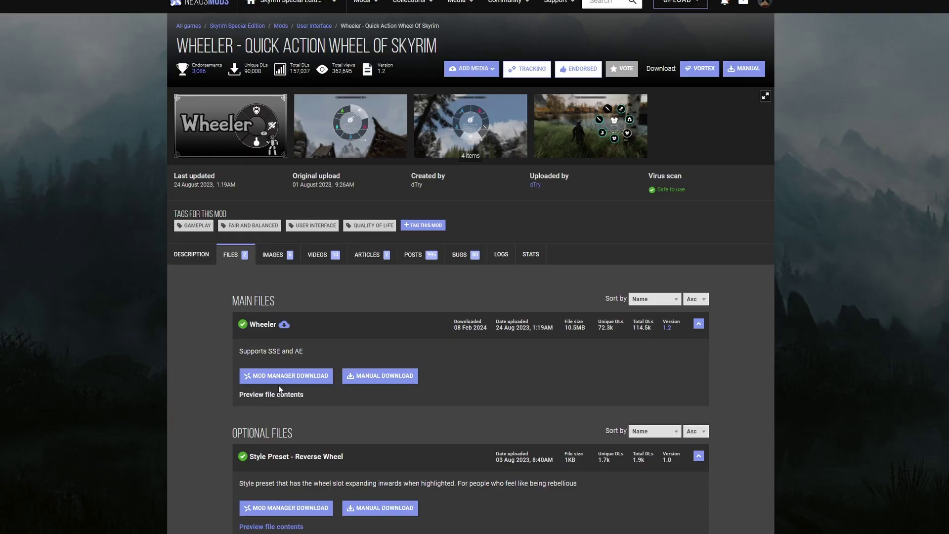
click(203, 255)
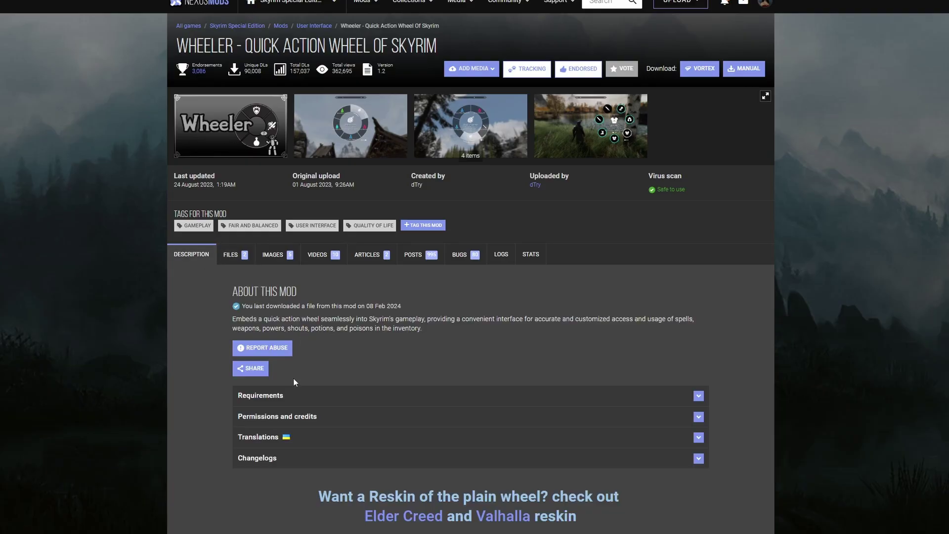
click(294, 391)
scroll(261, 413, down, 2)
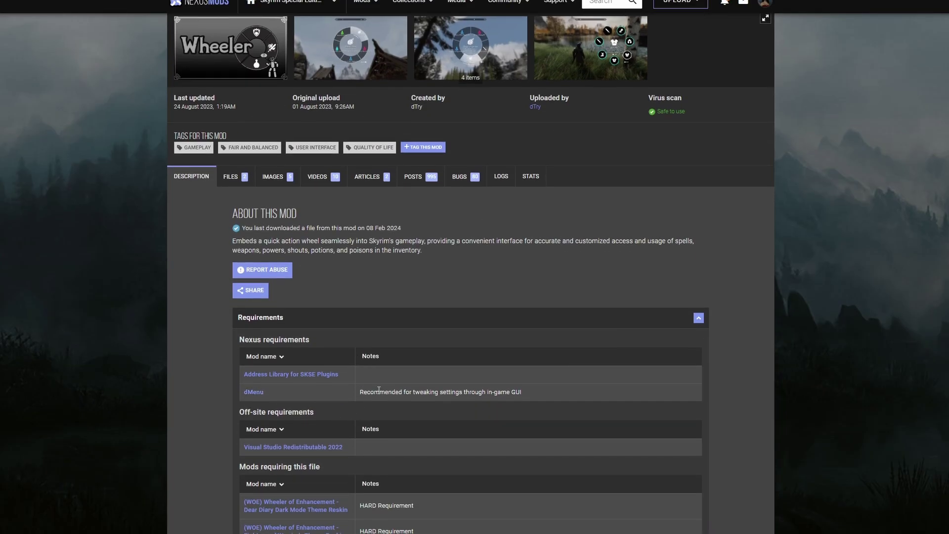
drag(356, 400, 543, 400)
click(559, 322)
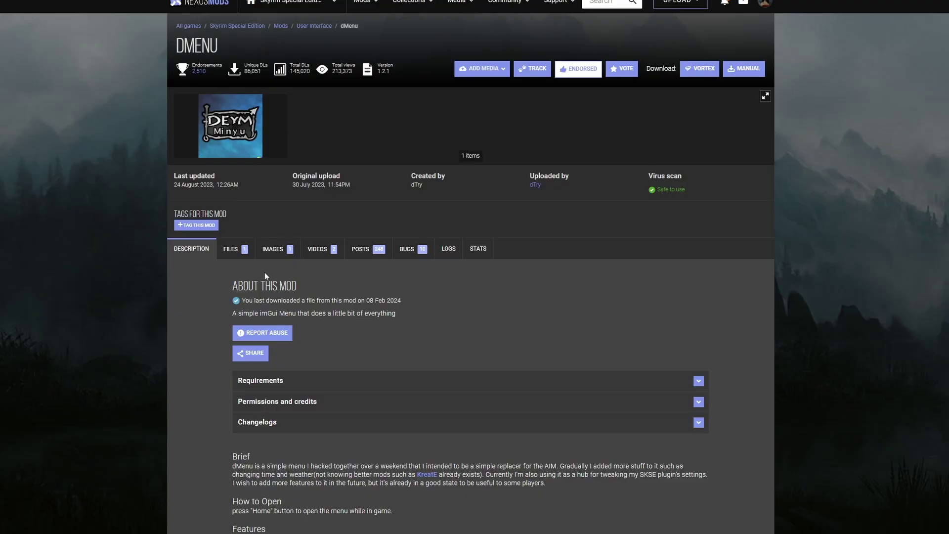
Step: Send the dMenu and Wheeler files to the mod manager via Mod Manager Download
click(230, 248)
click(310, 379)
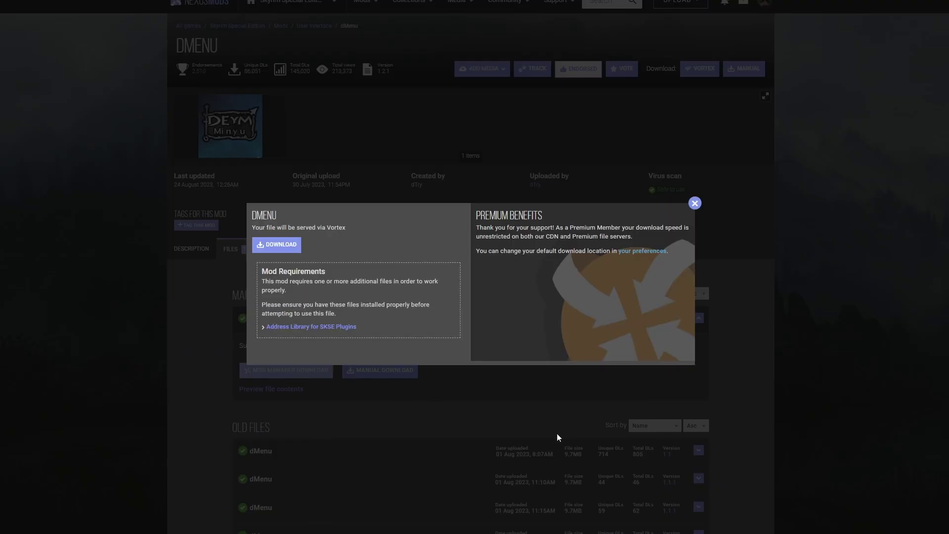
click(695, 204)
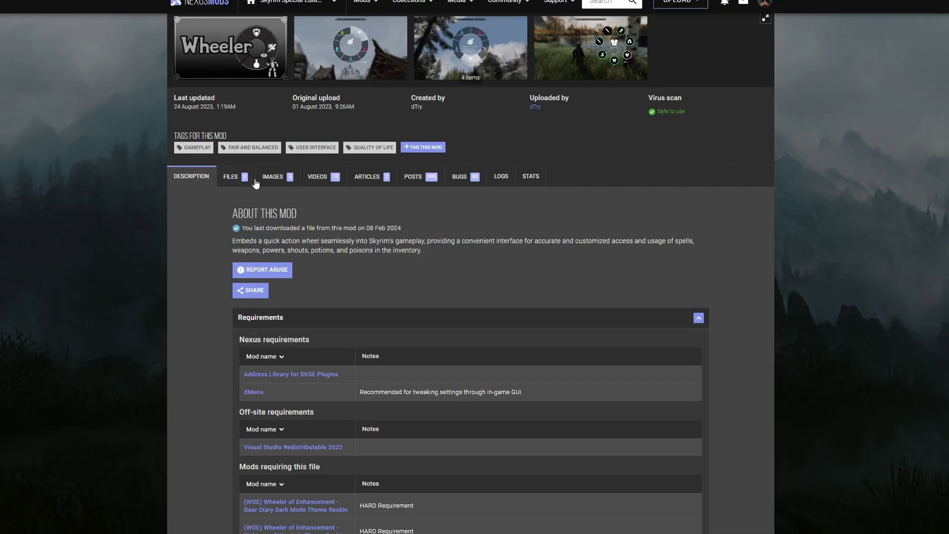
click(232, 178)
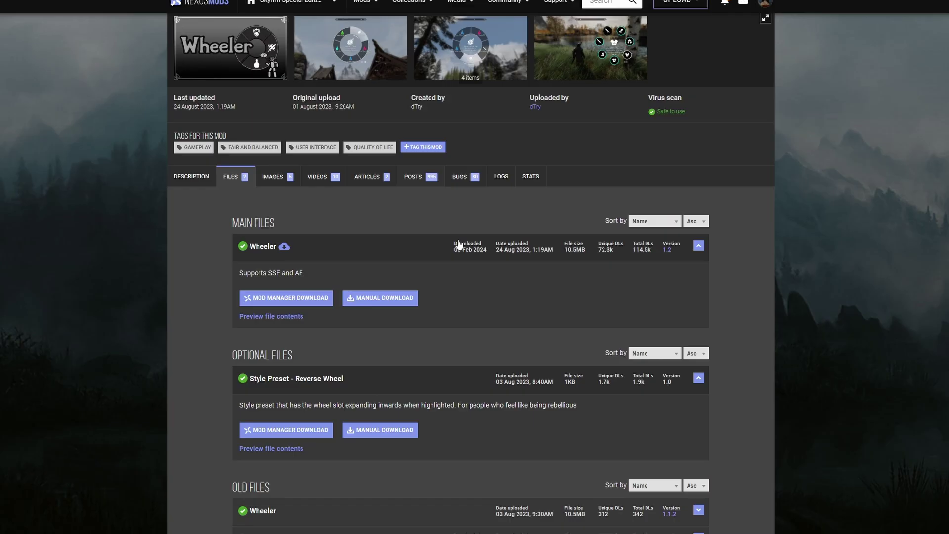
click(316, 299)
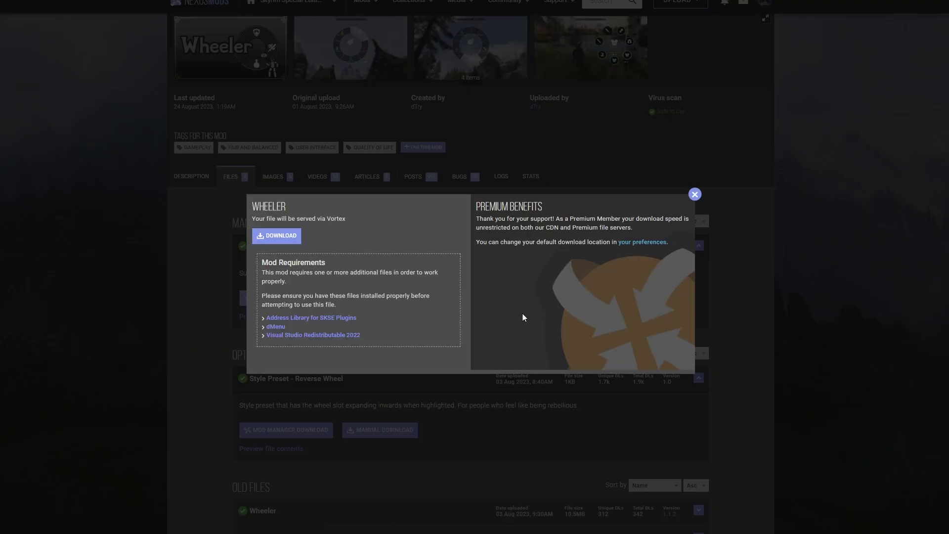
click(282, 246)
click(695, 194)
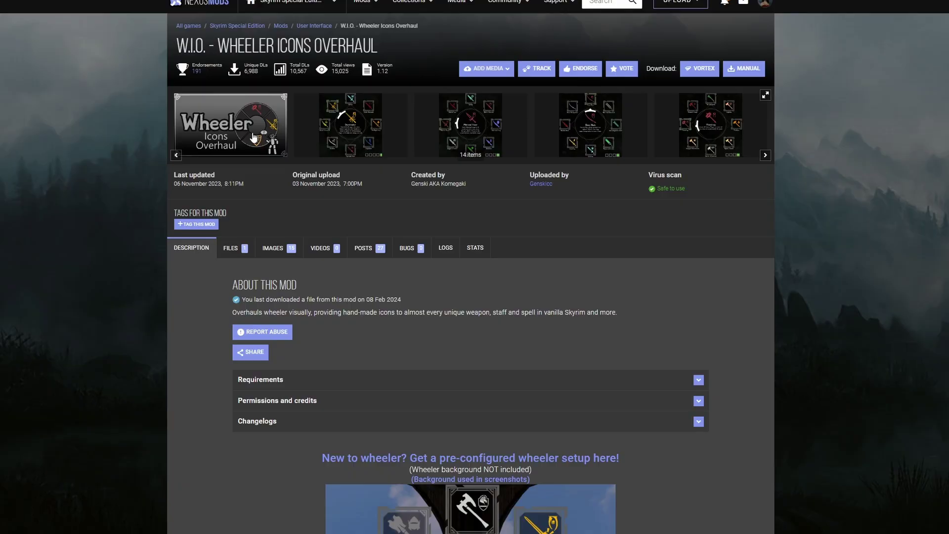
Step: Preview the W.I.O. images, then send its version 1.12 main file to the mod manager
click(253, 138)
key(Right)
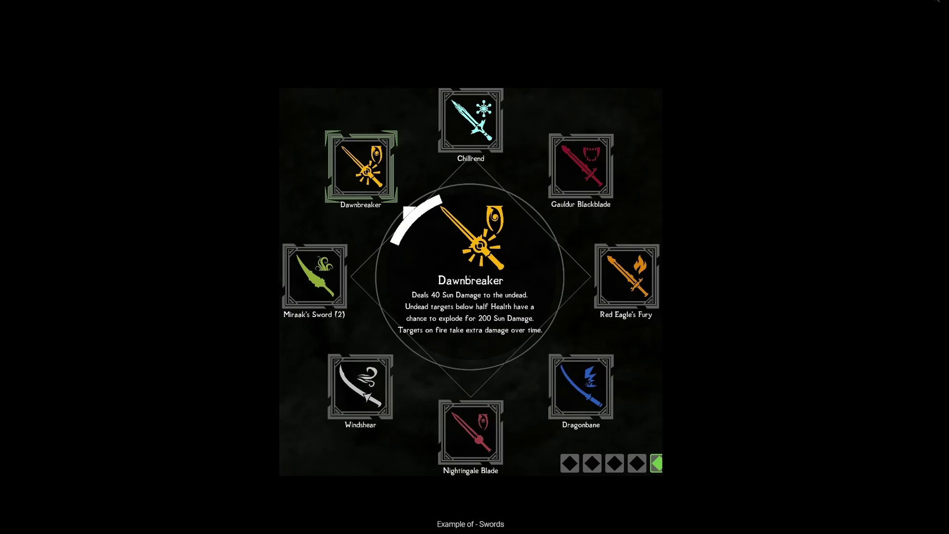
key(Escape)
click(232, 254)
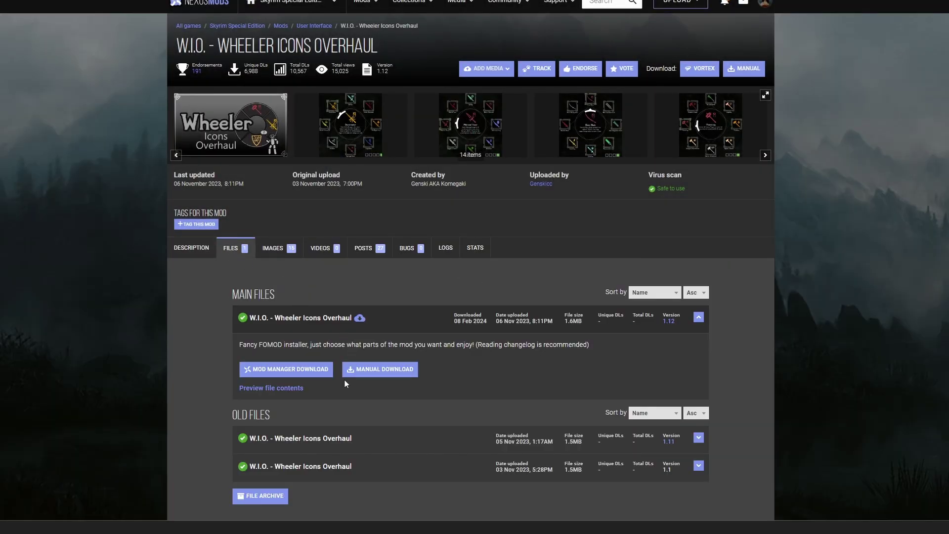
click(299, 369)
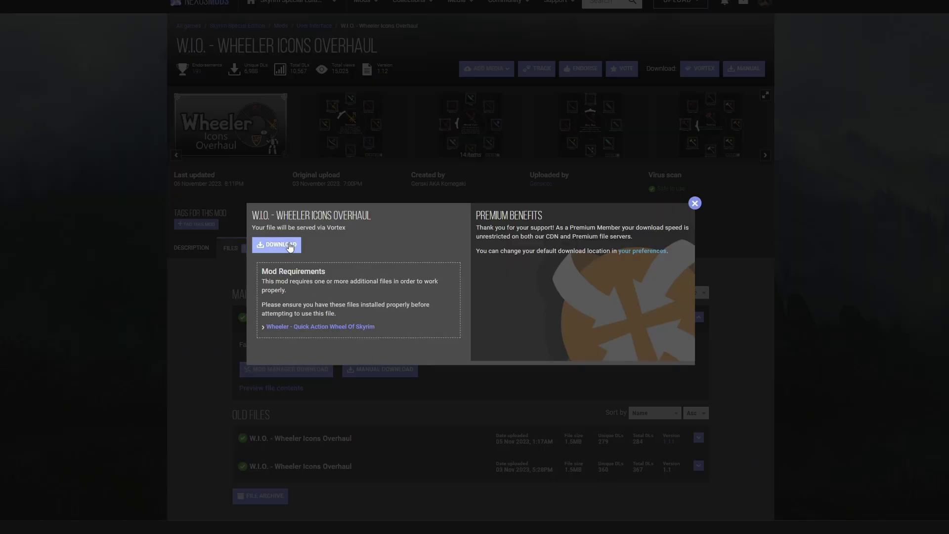
click(695, 204)
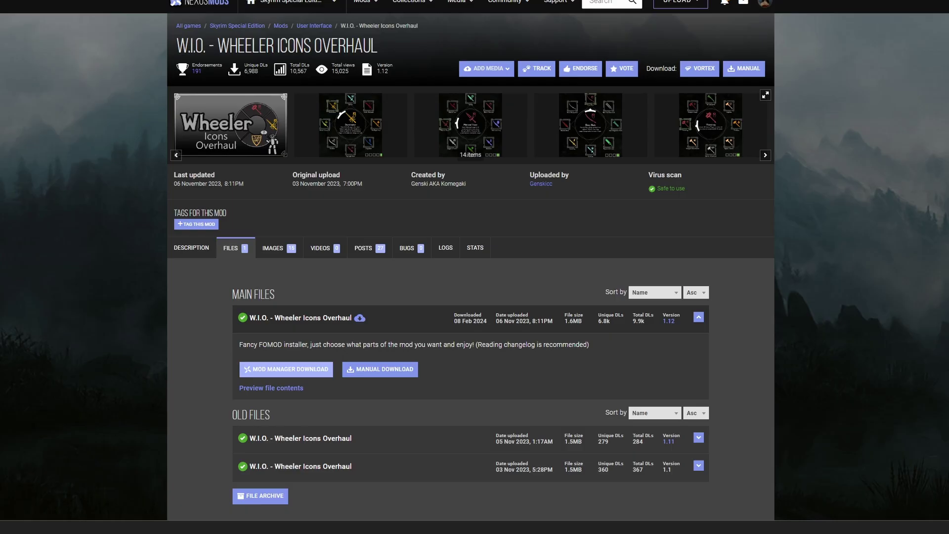
Step: Return to Mod Organizer 2 and bring up the Downloads list in the right pane
mouse_move(774, 530)
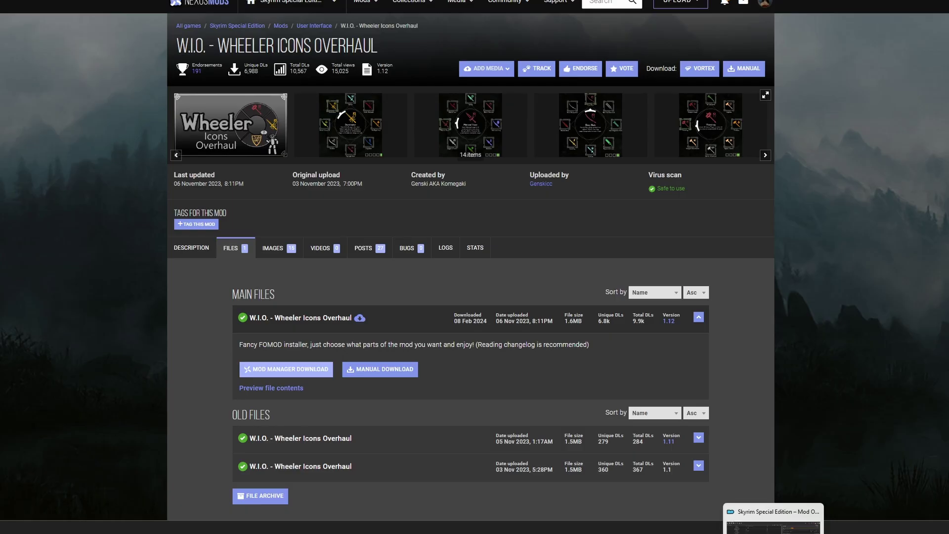
click(774, 526)
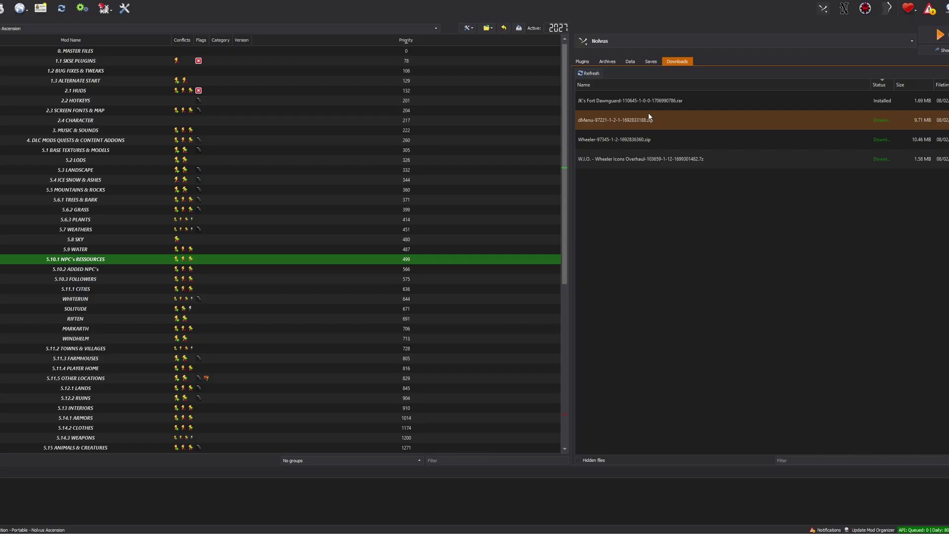
click(587, 61)
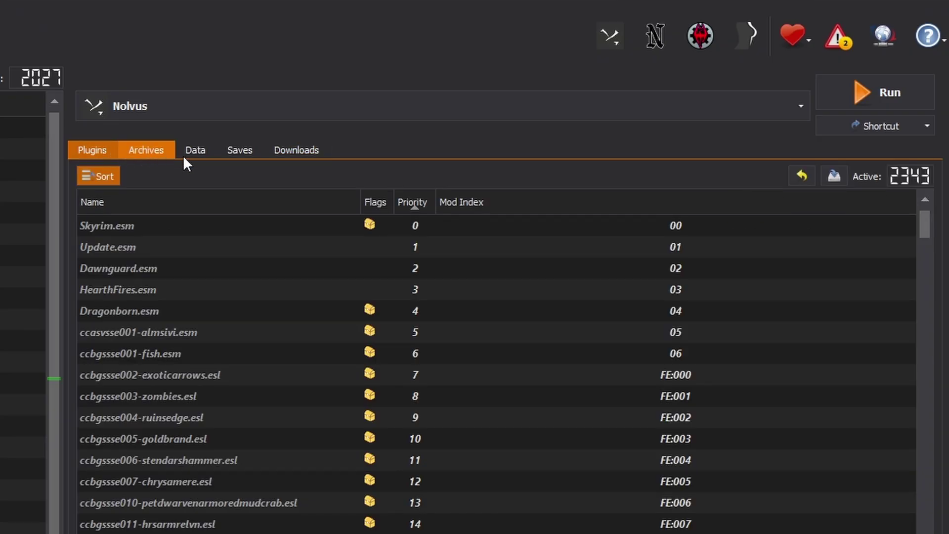
click(173, 151)
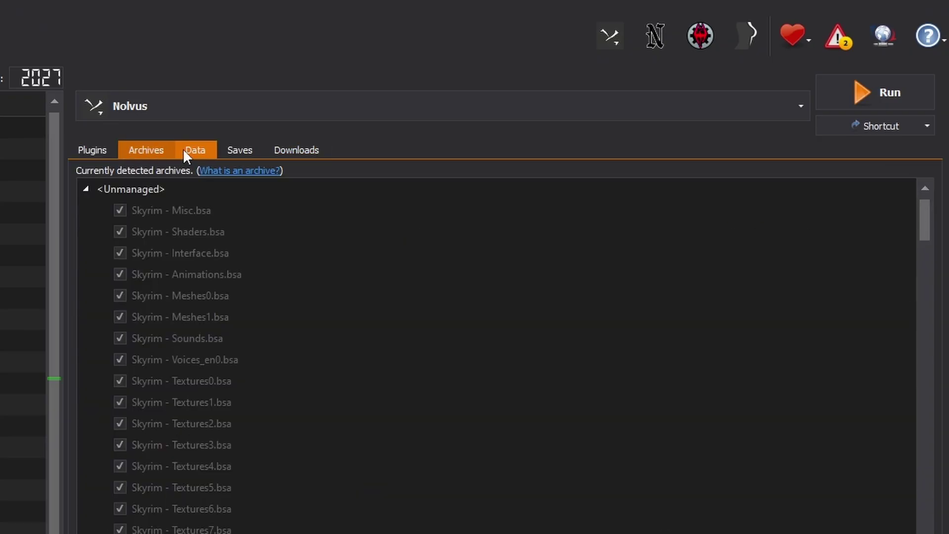
click(247, 150)
click(296, 150)
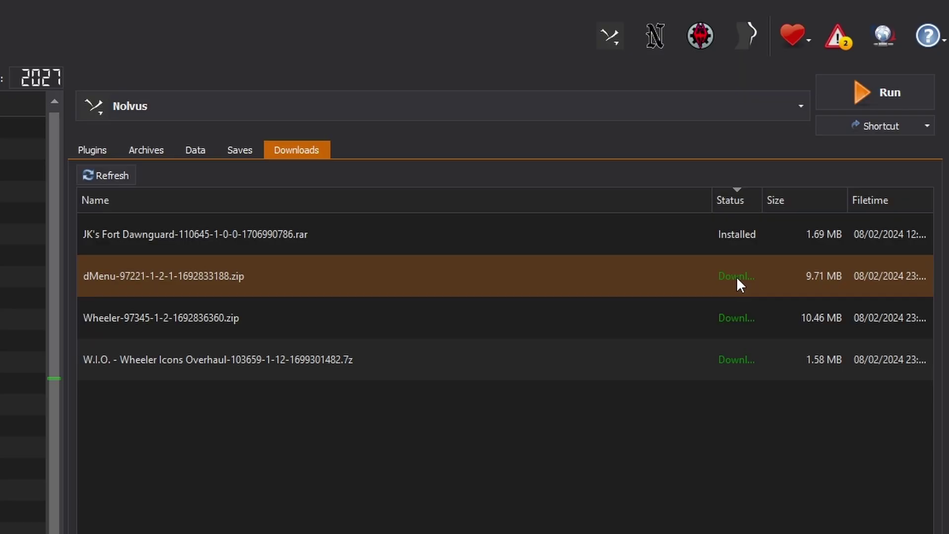
Step: Install the dMenu download via Quick Install under its default name
click(628, 284)
right_click(628, 281)
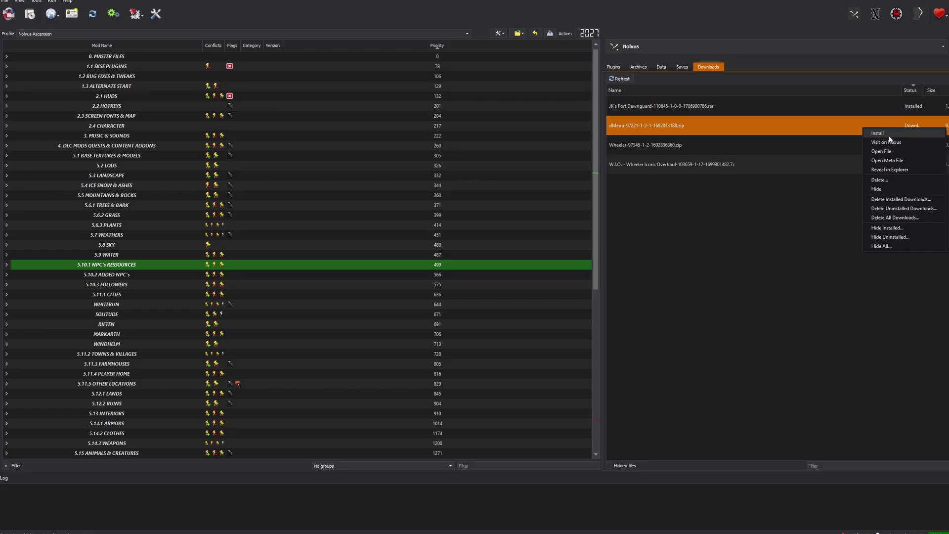
click(684, 296)
click(552, 274)
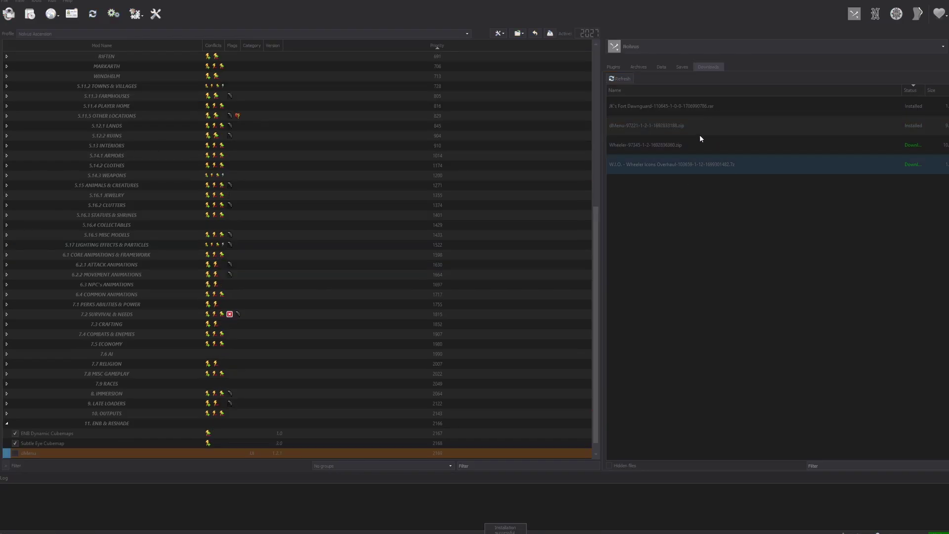
Step: Install the Wheeler download via Quick Install under its default name
click(683, 146)
right_click(742, 147)
click(754, 152)
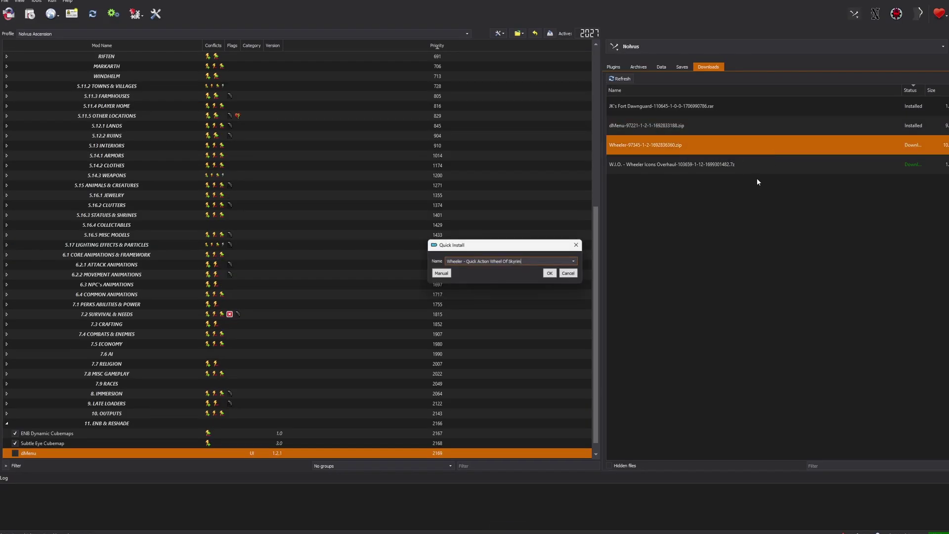
click(550, 273)
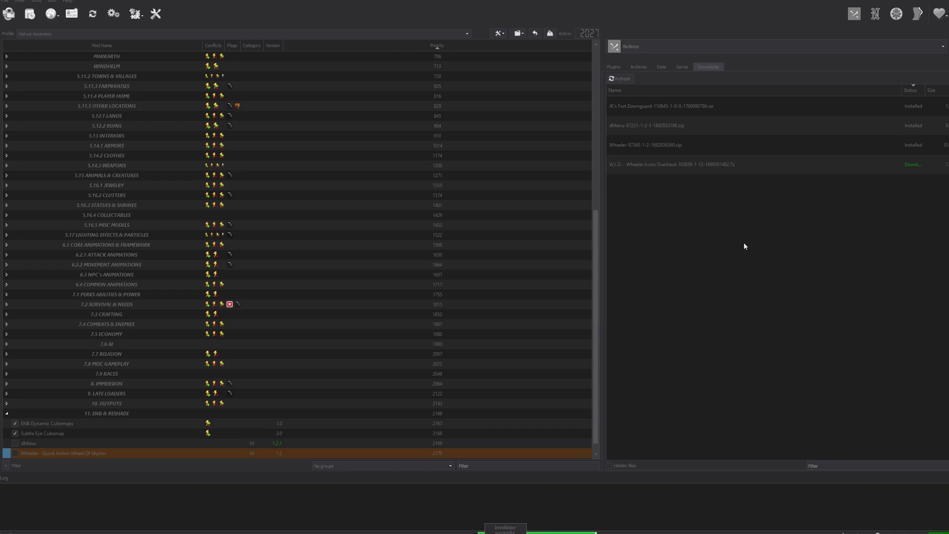
click(721, 166)
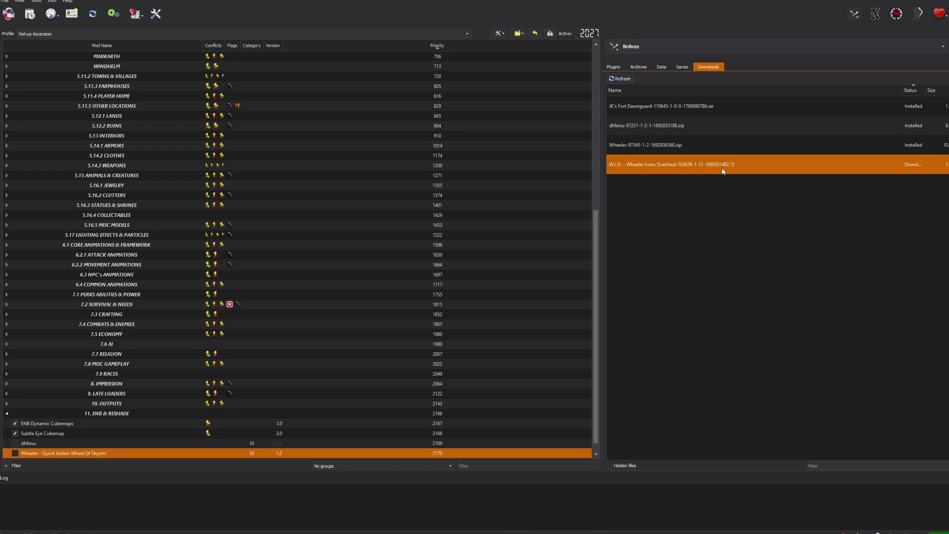
Step: Install the W.I.O. archive with the Artificer option, adding it at priority 2171
right_click(722, 167)
click(748, 174)
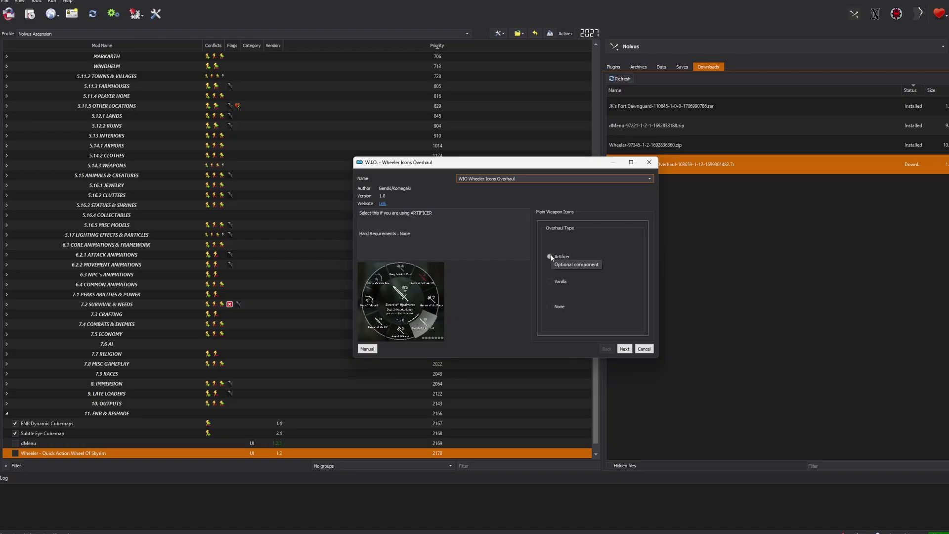
key(Return)
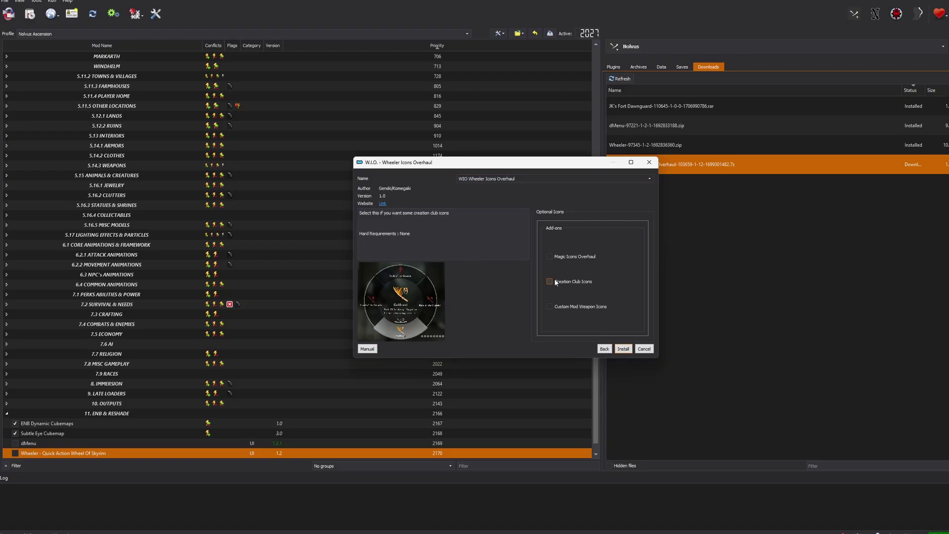
click(621, 349)
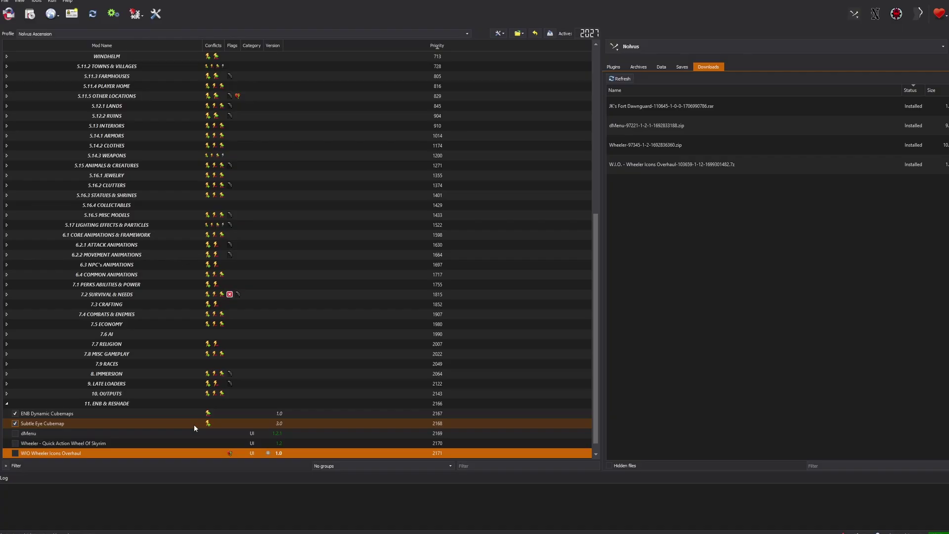
Step: Expand 2.1 HUDS and drag dMenu, Wheeler and WIO to priorities 201–203, above 2.2 HOTKEYS
scroll(118, 321, up, 10)
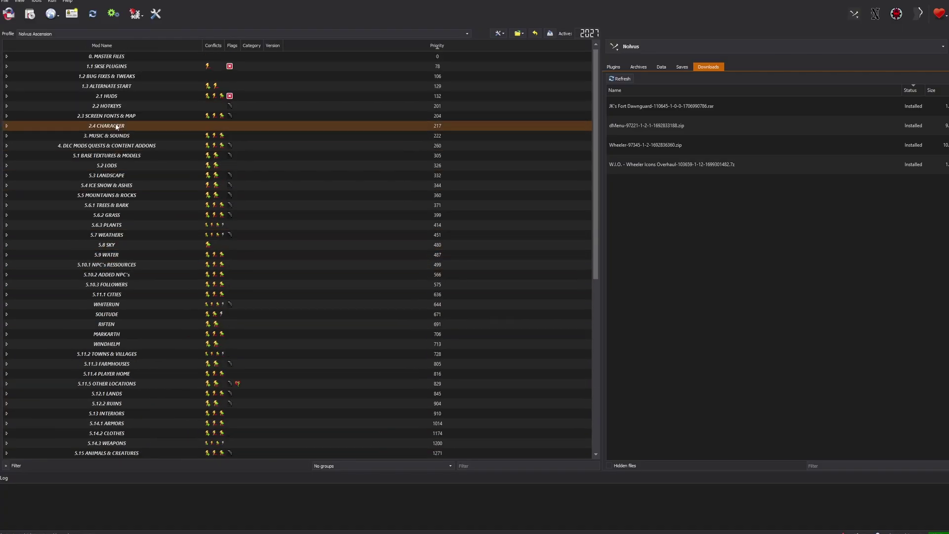
click(7, 97)
scroll(115, 240, down, 18)
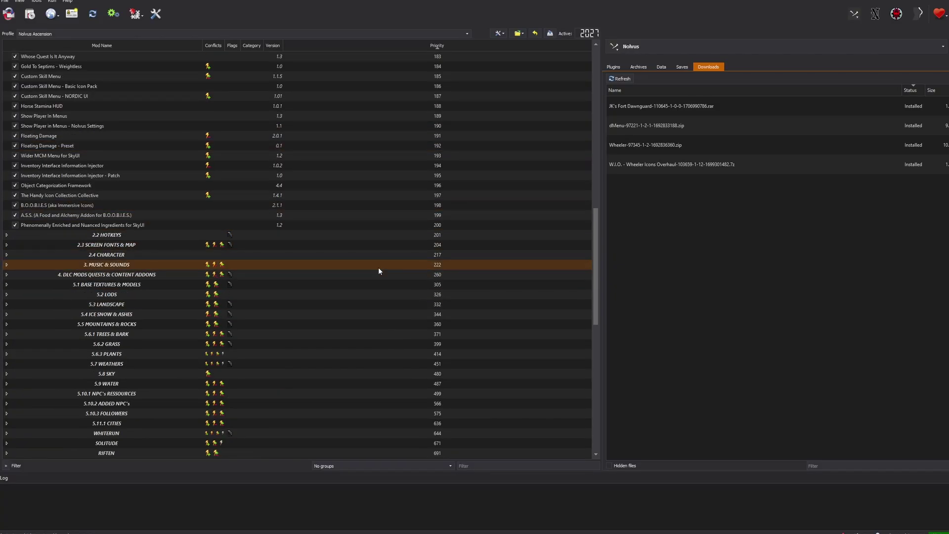
scroll(125, 362, down, 13)
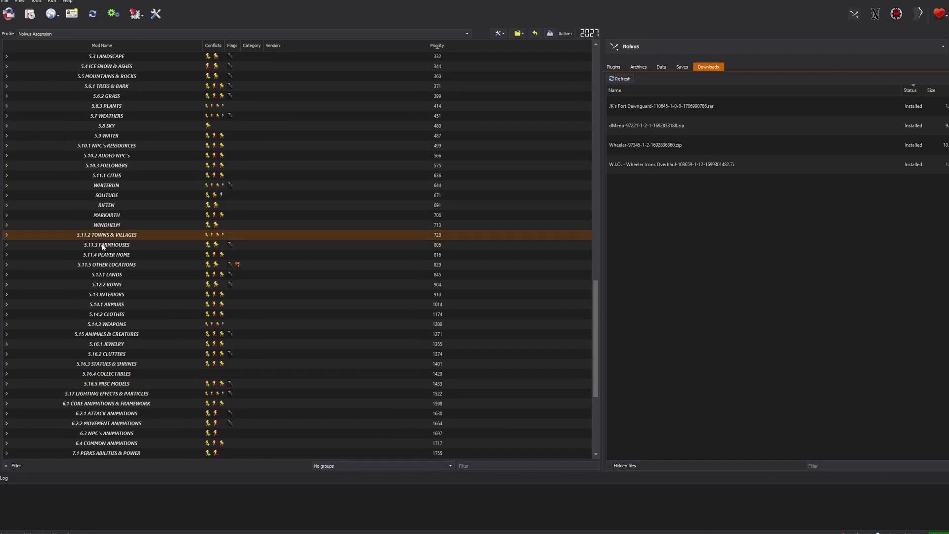
scroll(124, 351, down, 2)
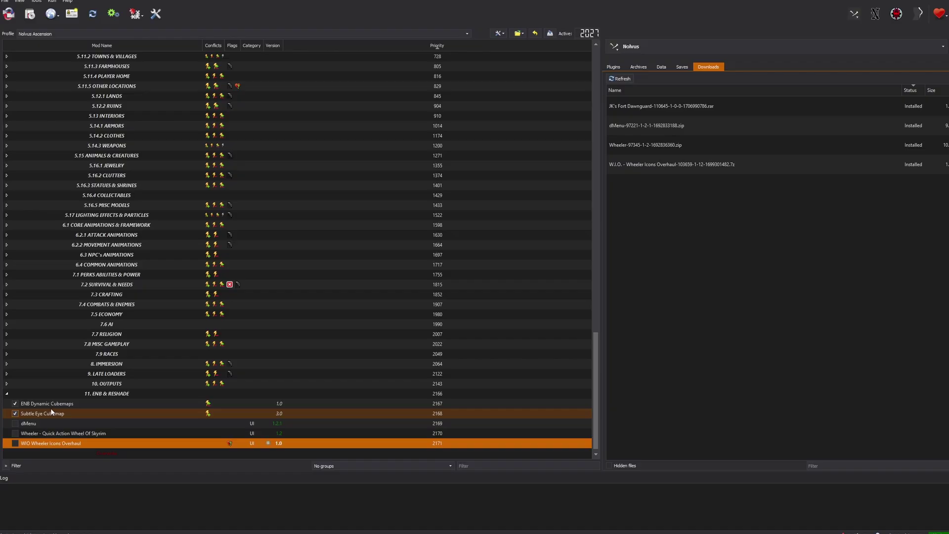
drag(42, 423, 81, 95)
right_click(81, 95)
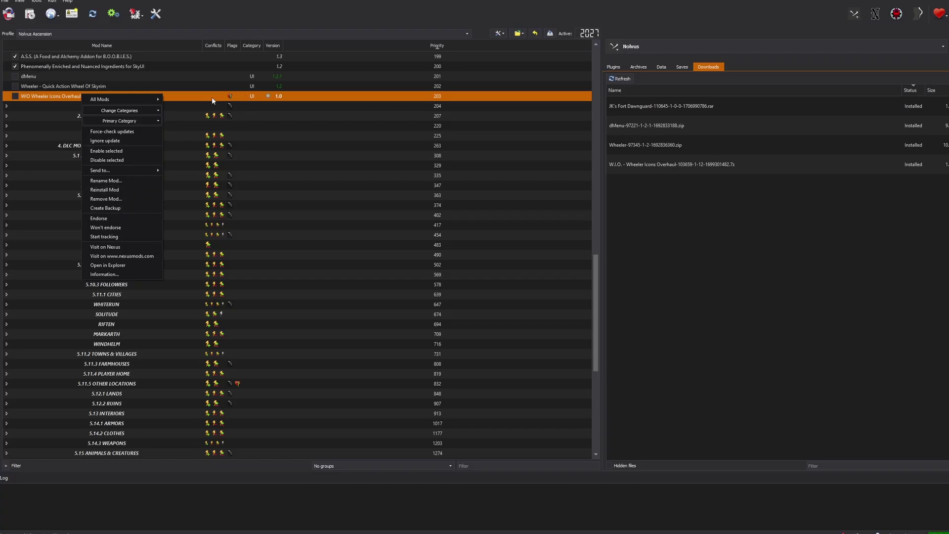
click(270, 117)
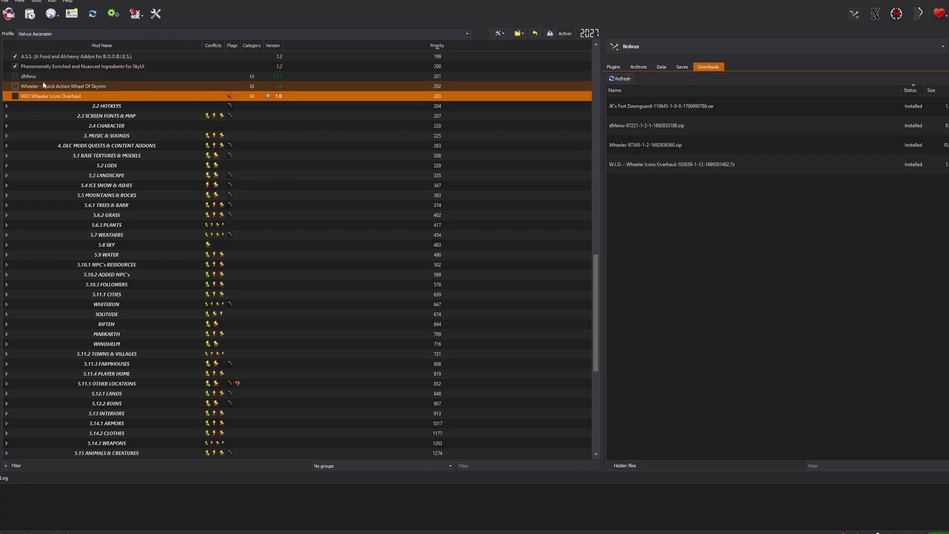
Step: Select the dMenu row at the end of the 2.1 HUDS group
scroll(104, 109, up, 2)
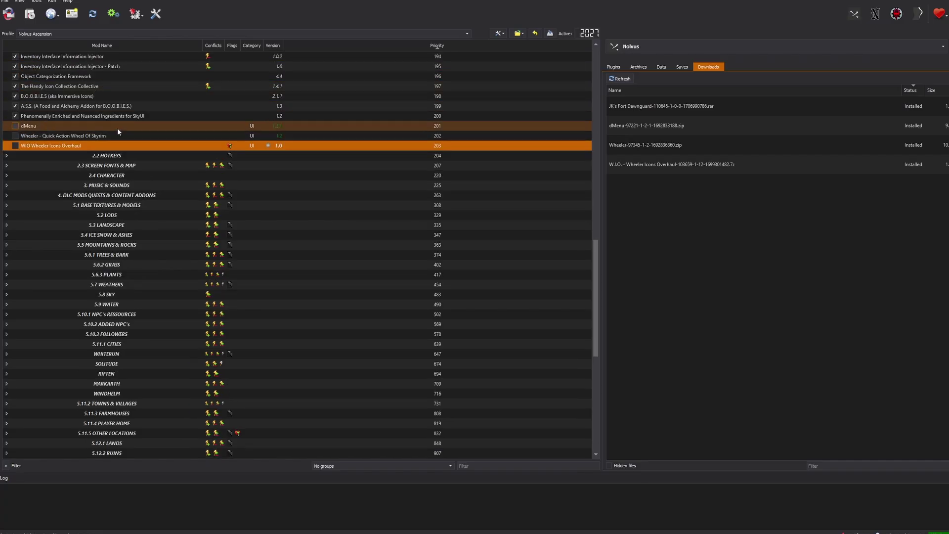
click(64, 126)
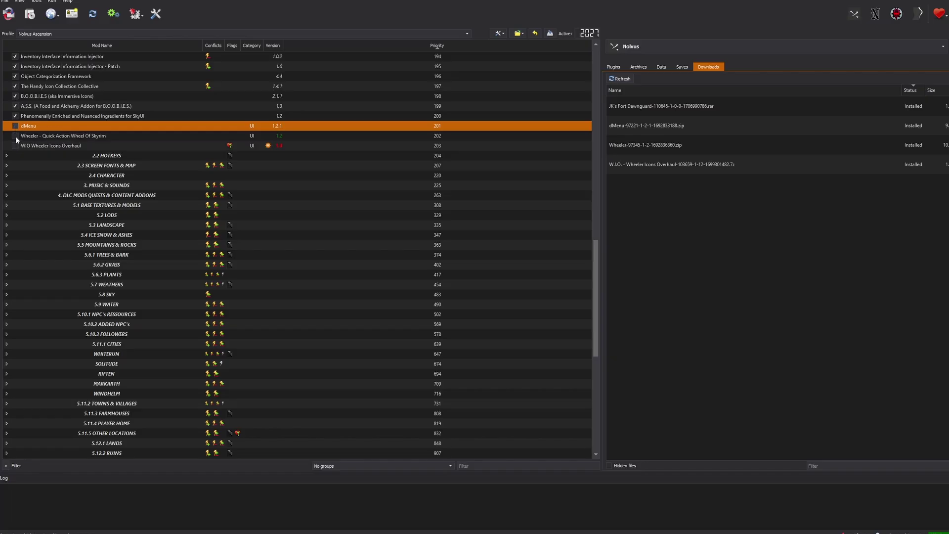
Step: Enable dMenu, Wheeler and WIO Wheeler Icons Overhaul, bringing the active mod count to 2030
key(space)
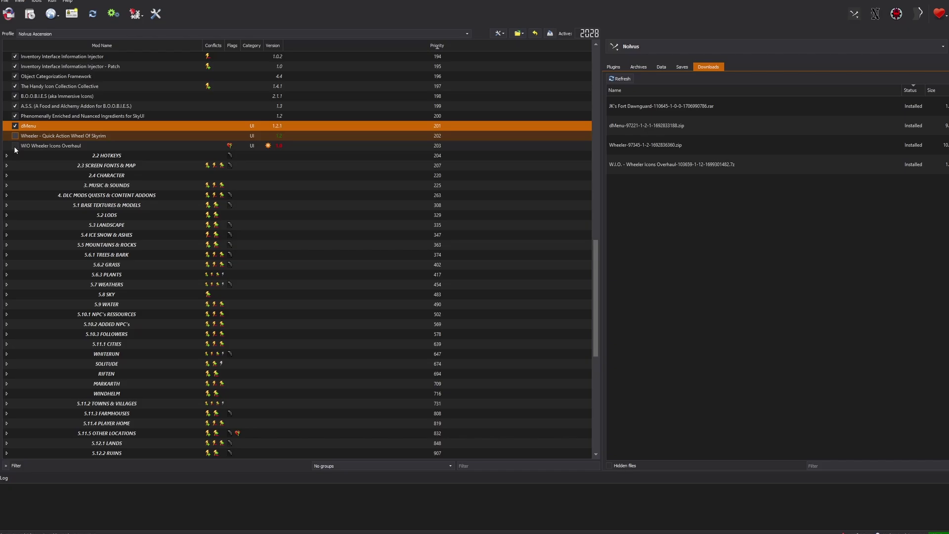
click(14, 138)
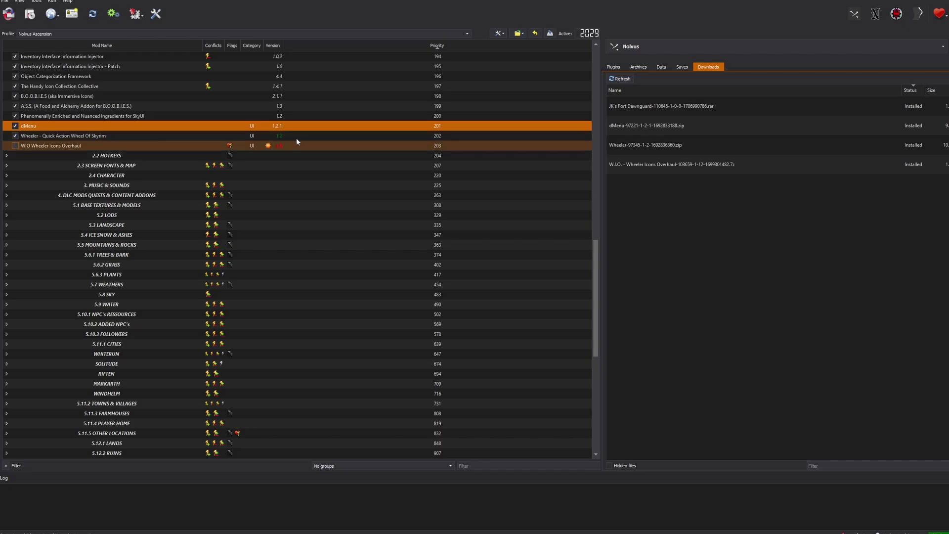
key(space)
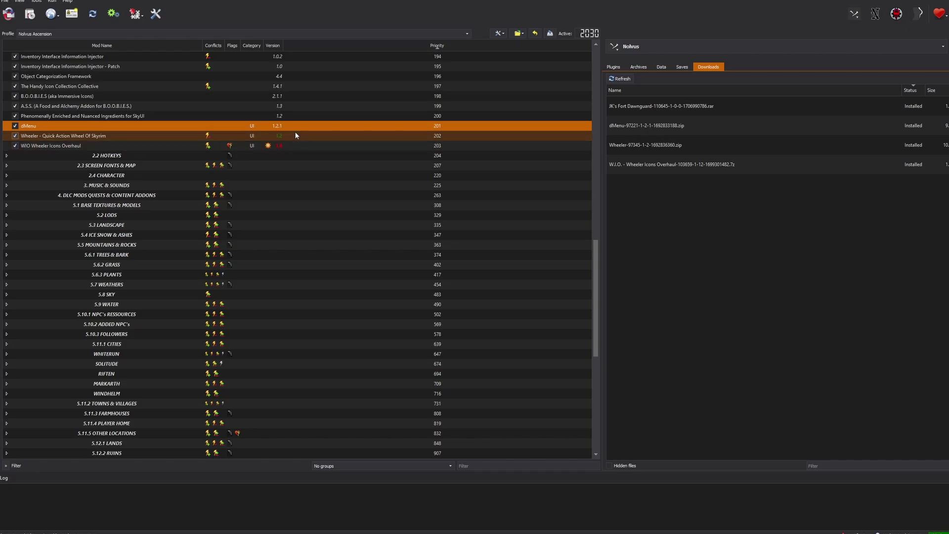
click(208, 135)
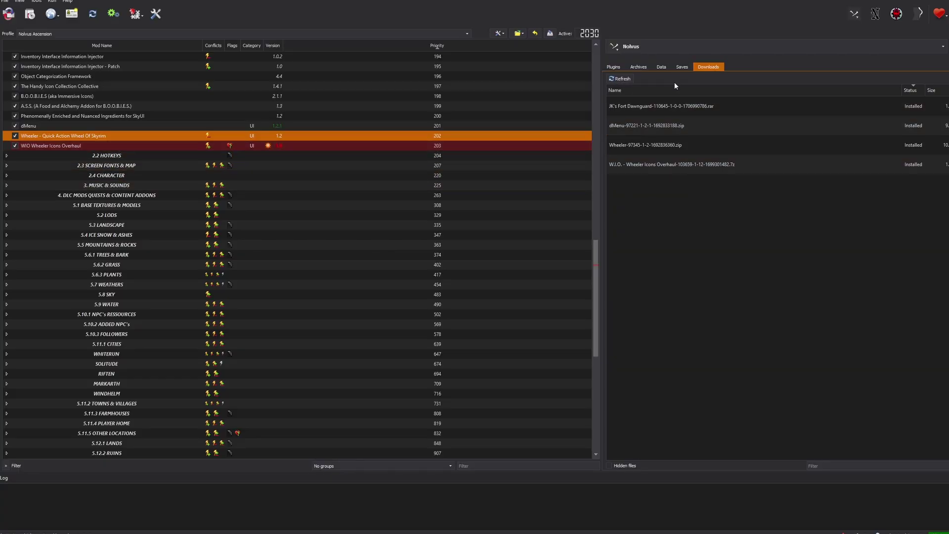
Step: Show the plugin load order sorted by priority, highest first
click(614, 67)
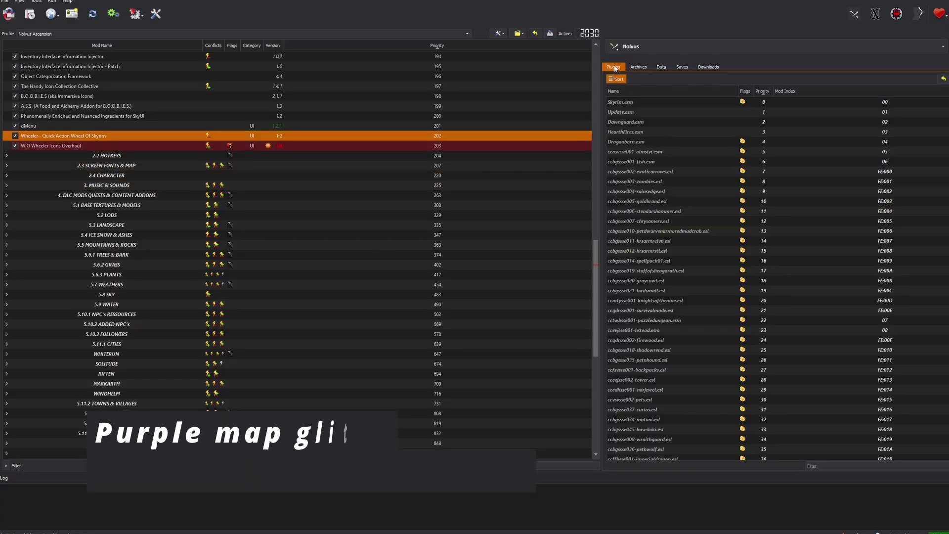
scroll(702, 149, down, 15)
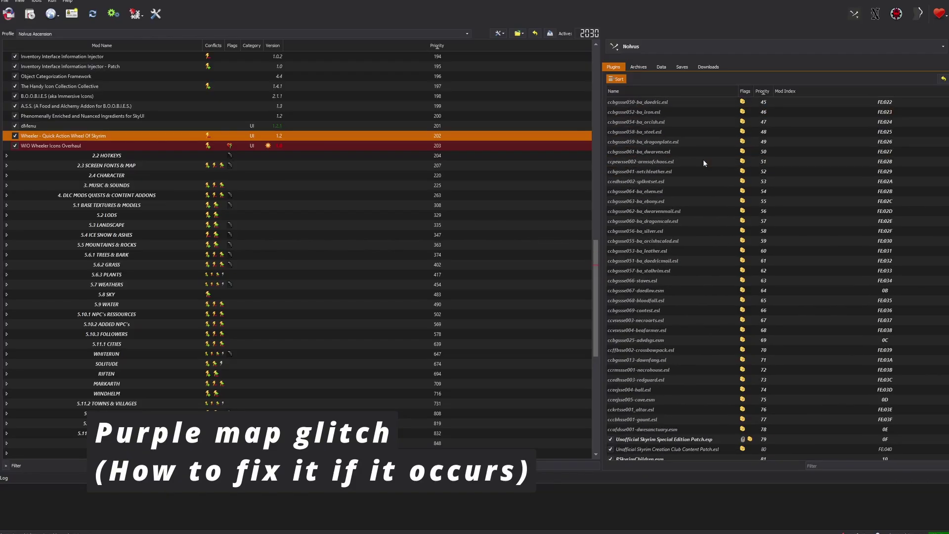
scroll(712, 149, down, 10)
scroll(722, 141, up, 14)
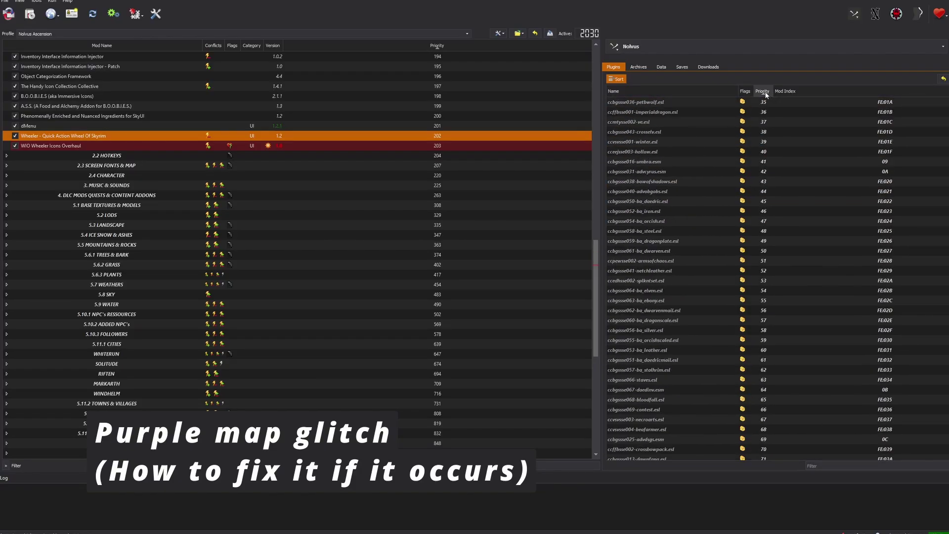
click(764, 91)
scroll(692, 119, up, 10)
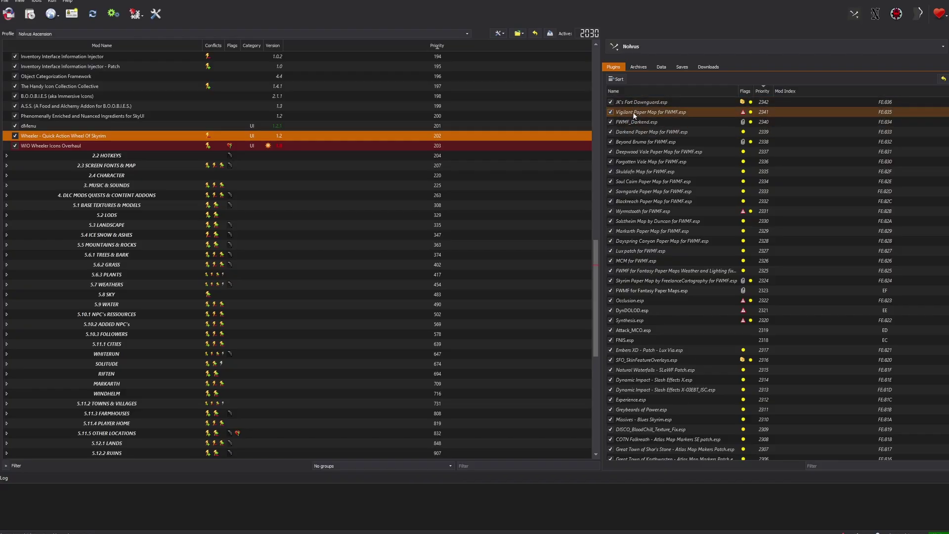
Step: Move JK's Fort Dawnguard.esp below FNIS.esp to priority 2318, then return to Downloads
drag(642, 102, 668, 349)
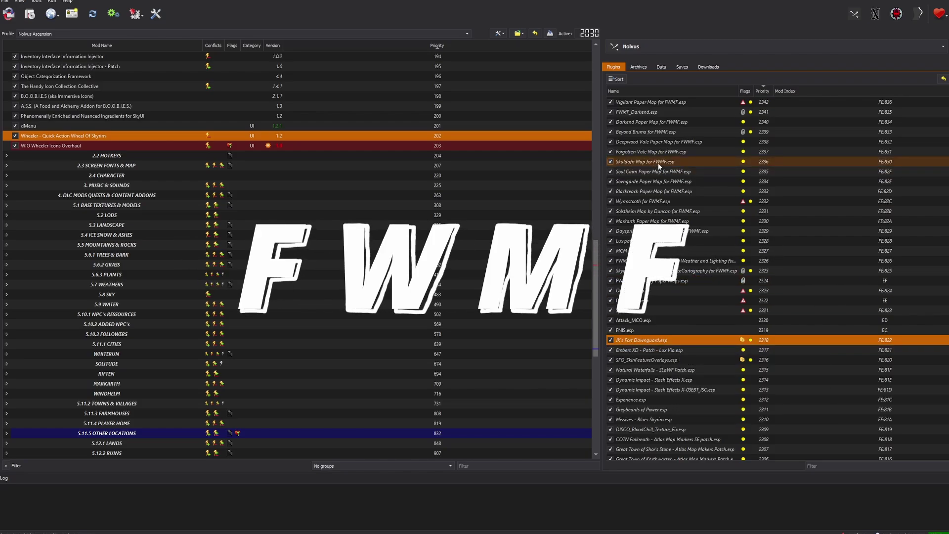
mouse_move(664, 162)
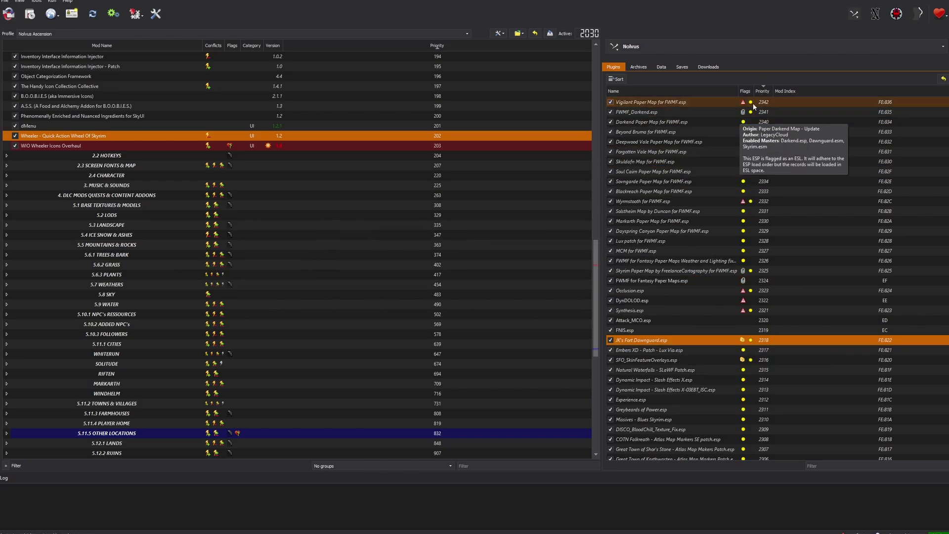
mouse_move(768, 101)
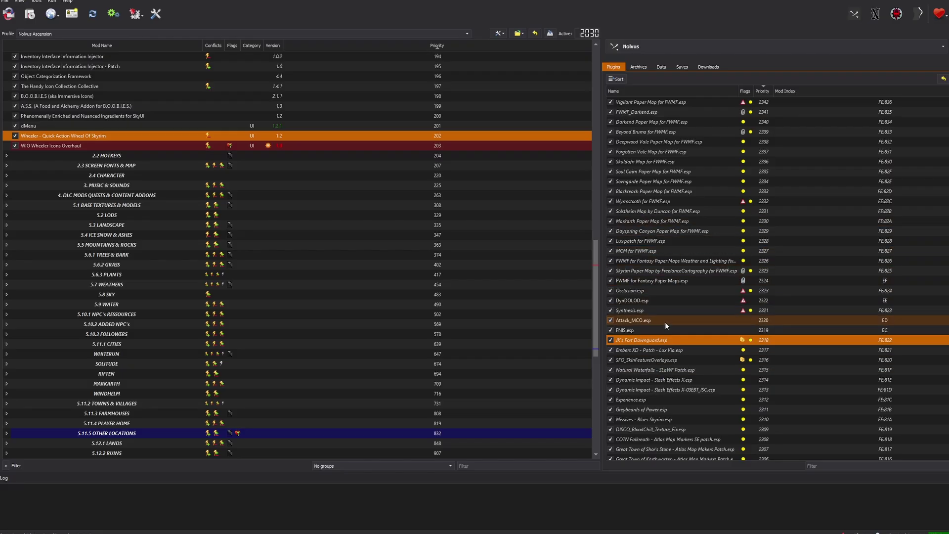
mouse_move(662, 327)
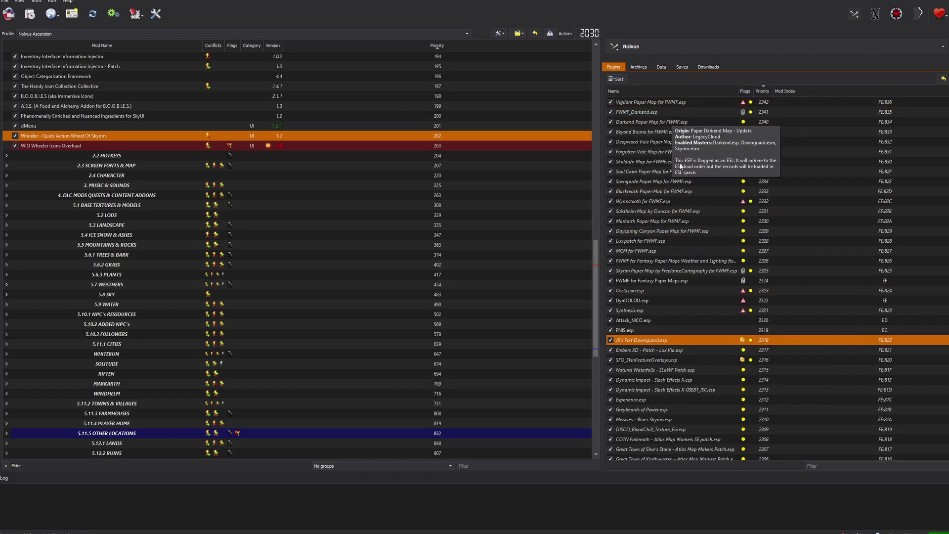
mouse_move(729, 212)
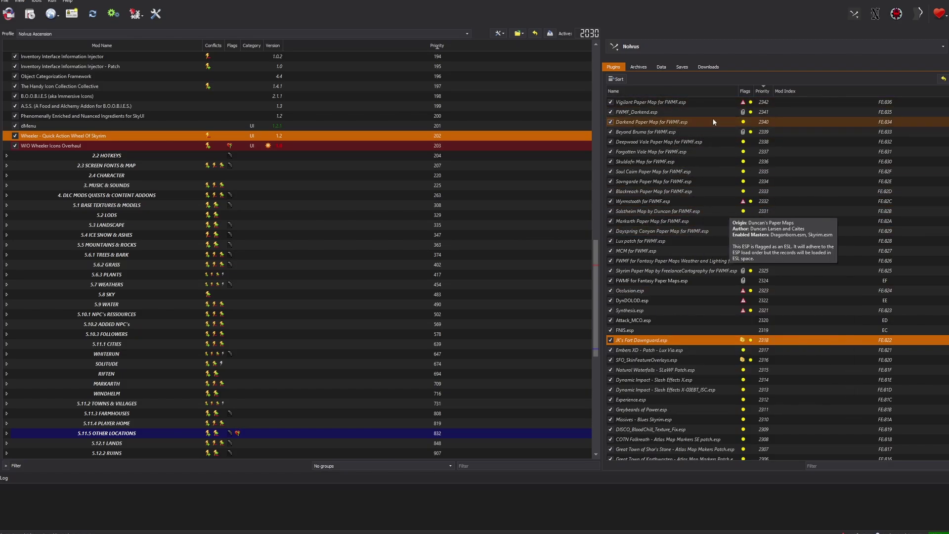
mouse_move(638, 252)
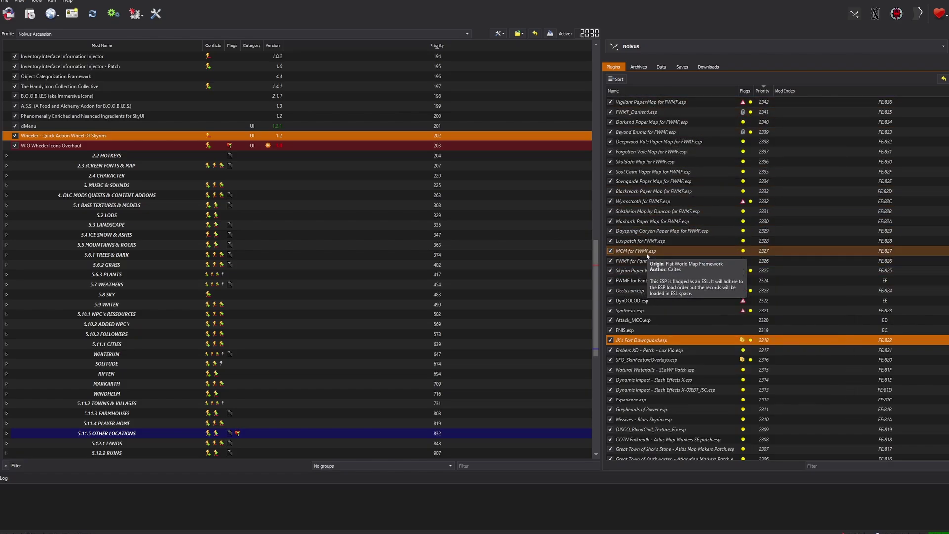
click(708, 67)
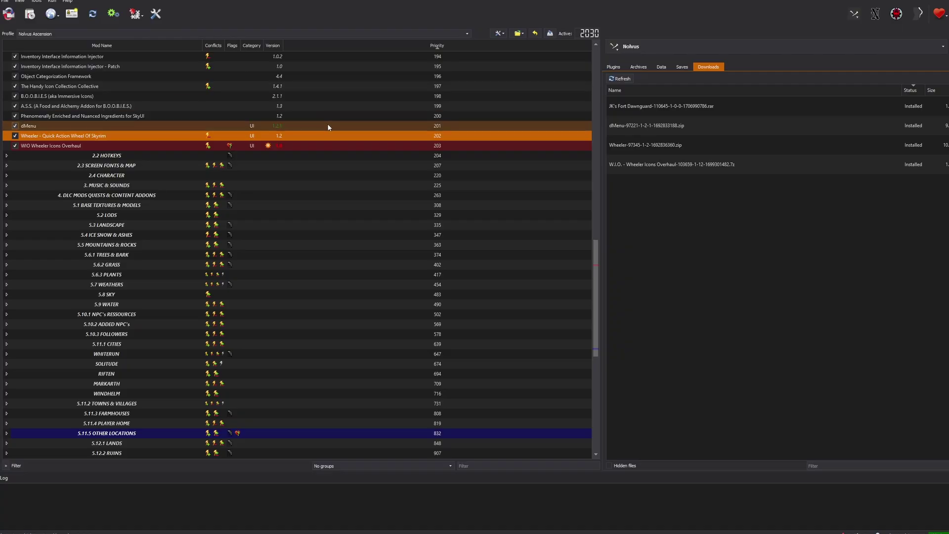
Step: Collapse 2.1 HUDS and expand 2.4 CHARACTER, revealing RaceMenu Special Edition at priorities 221–224
scroll(328, 129, up, 20)
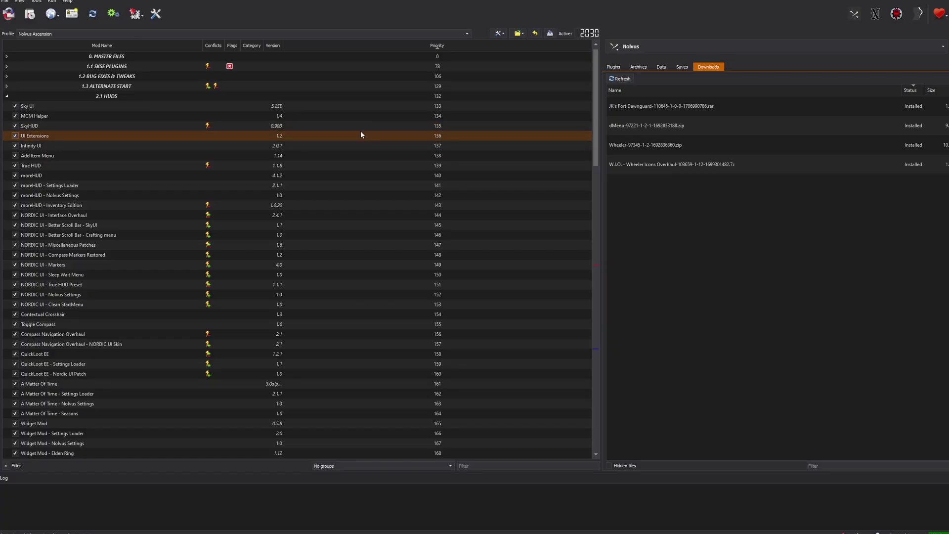
drag(360, 131, 346, 423)
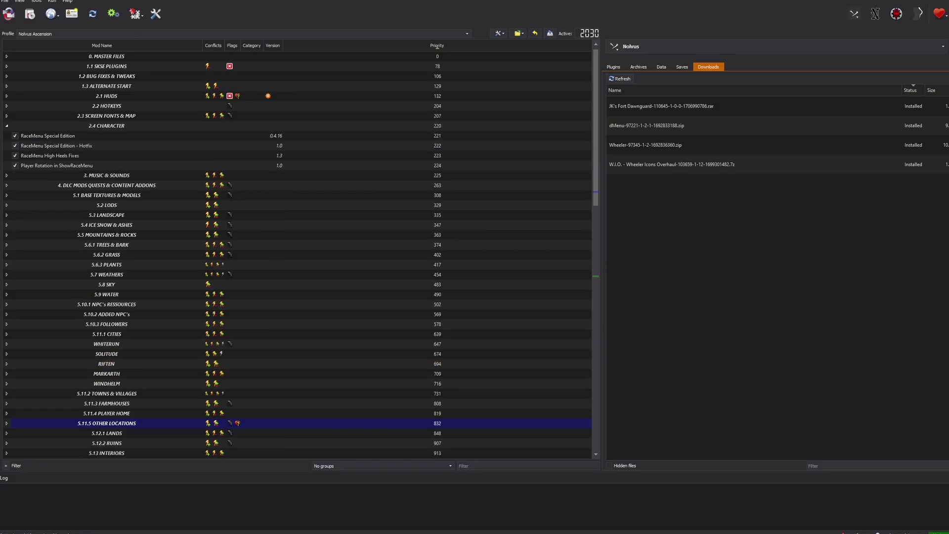